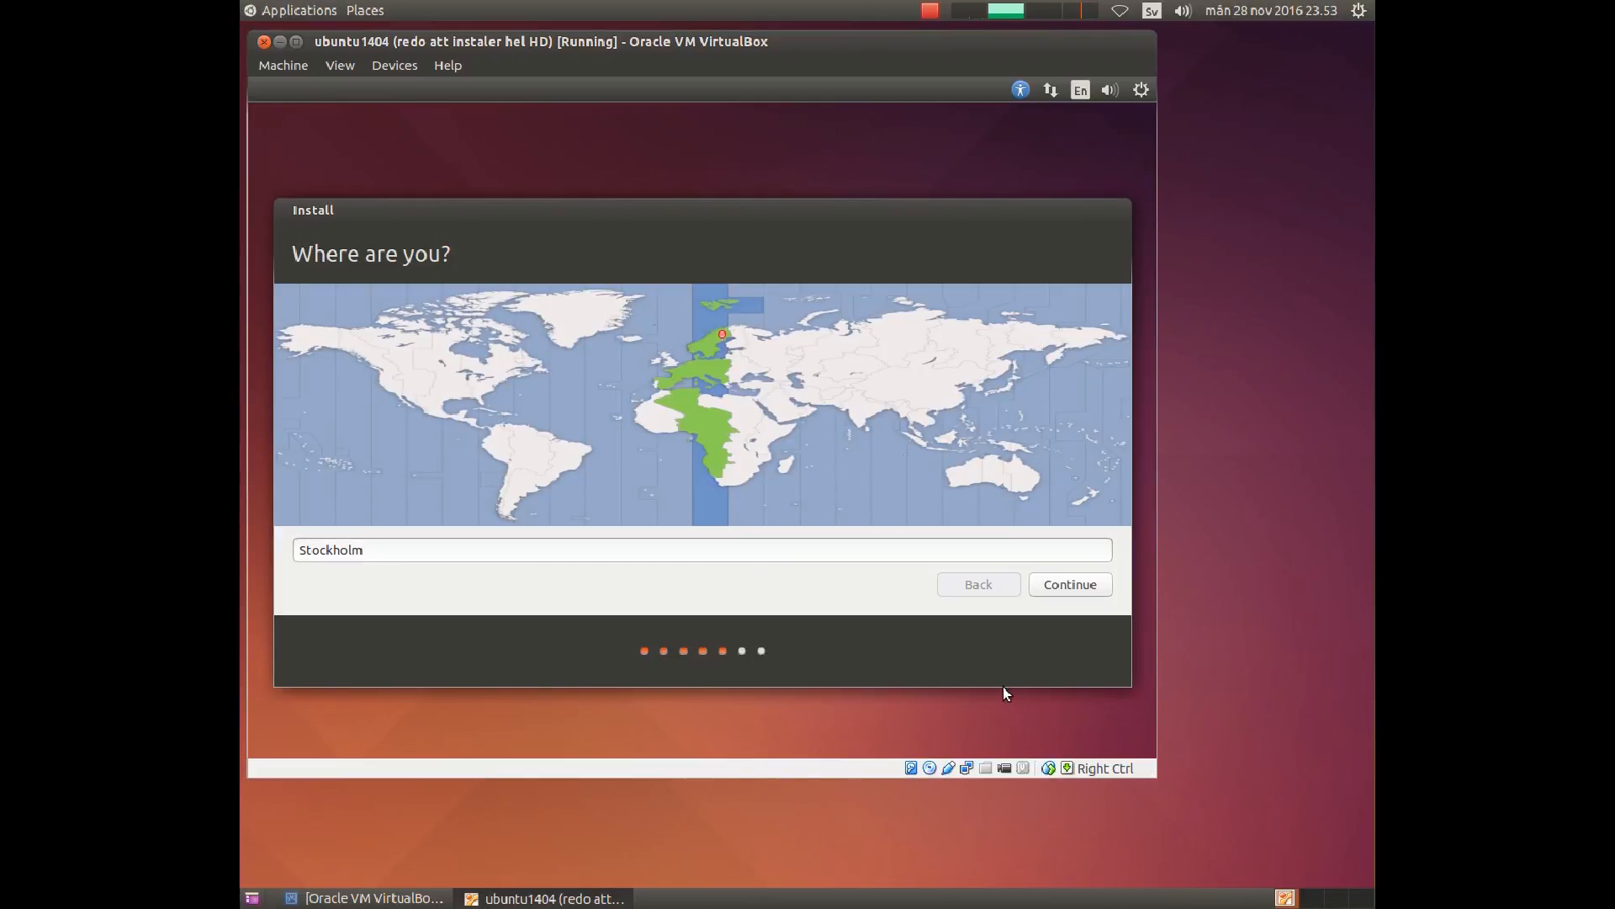
# Step: Accept Stockholm as the location and choose the standard Swedish keyboard layout for the installation
pyautogui.click(1060, 591)
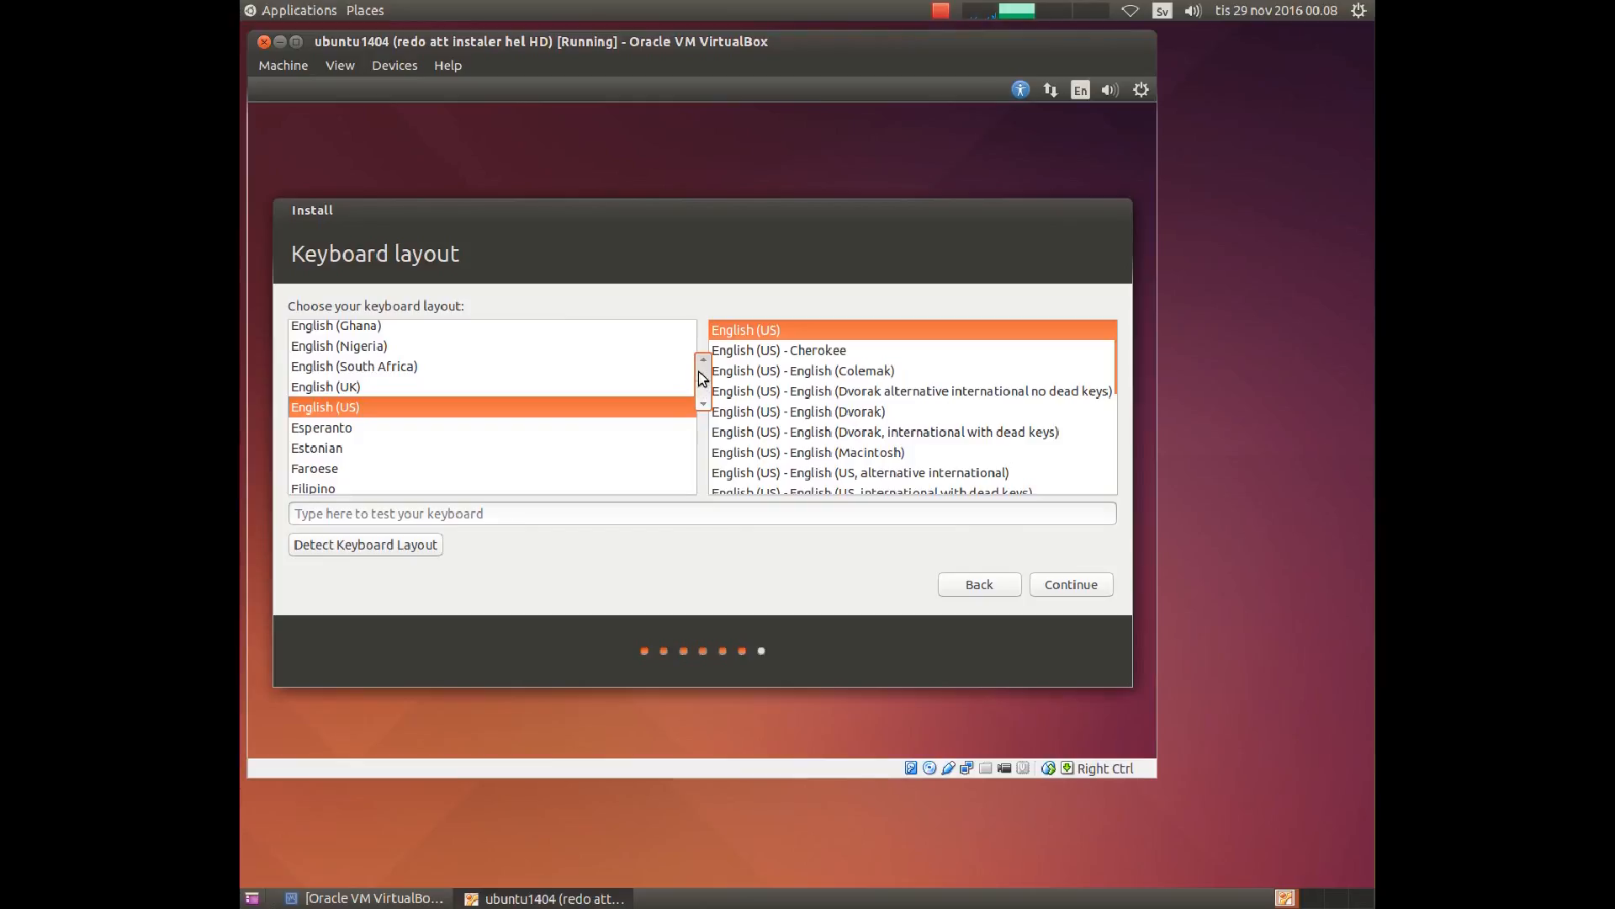
pyautogui.moveTo(703, 375); pyautogui.dragTo(703, 448)
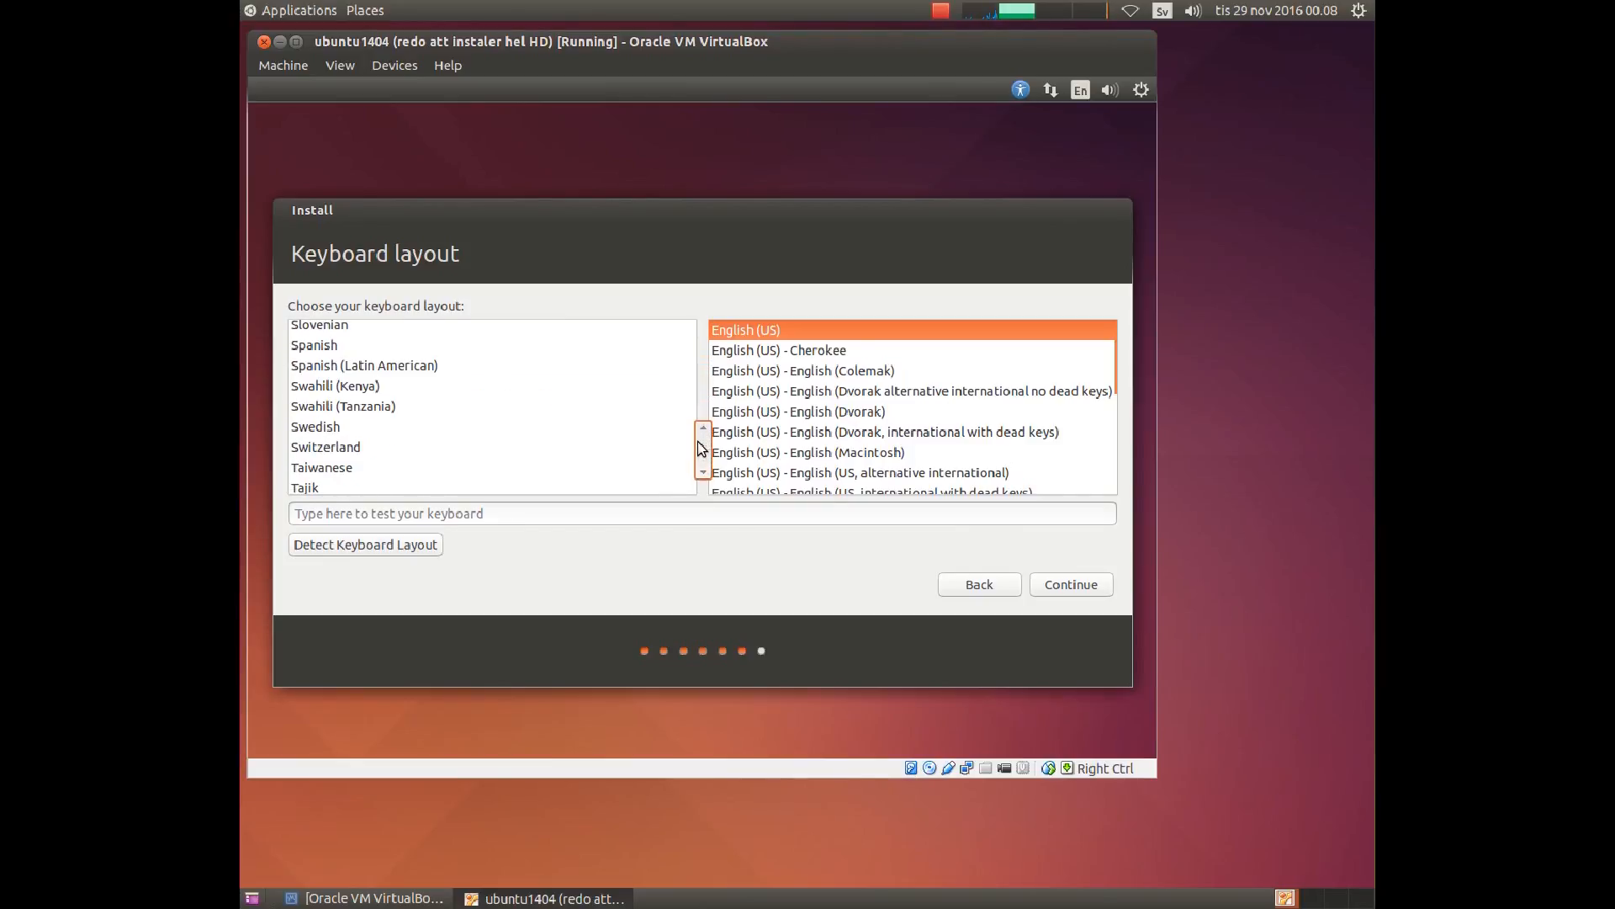
pyautogui.click(301, 429)
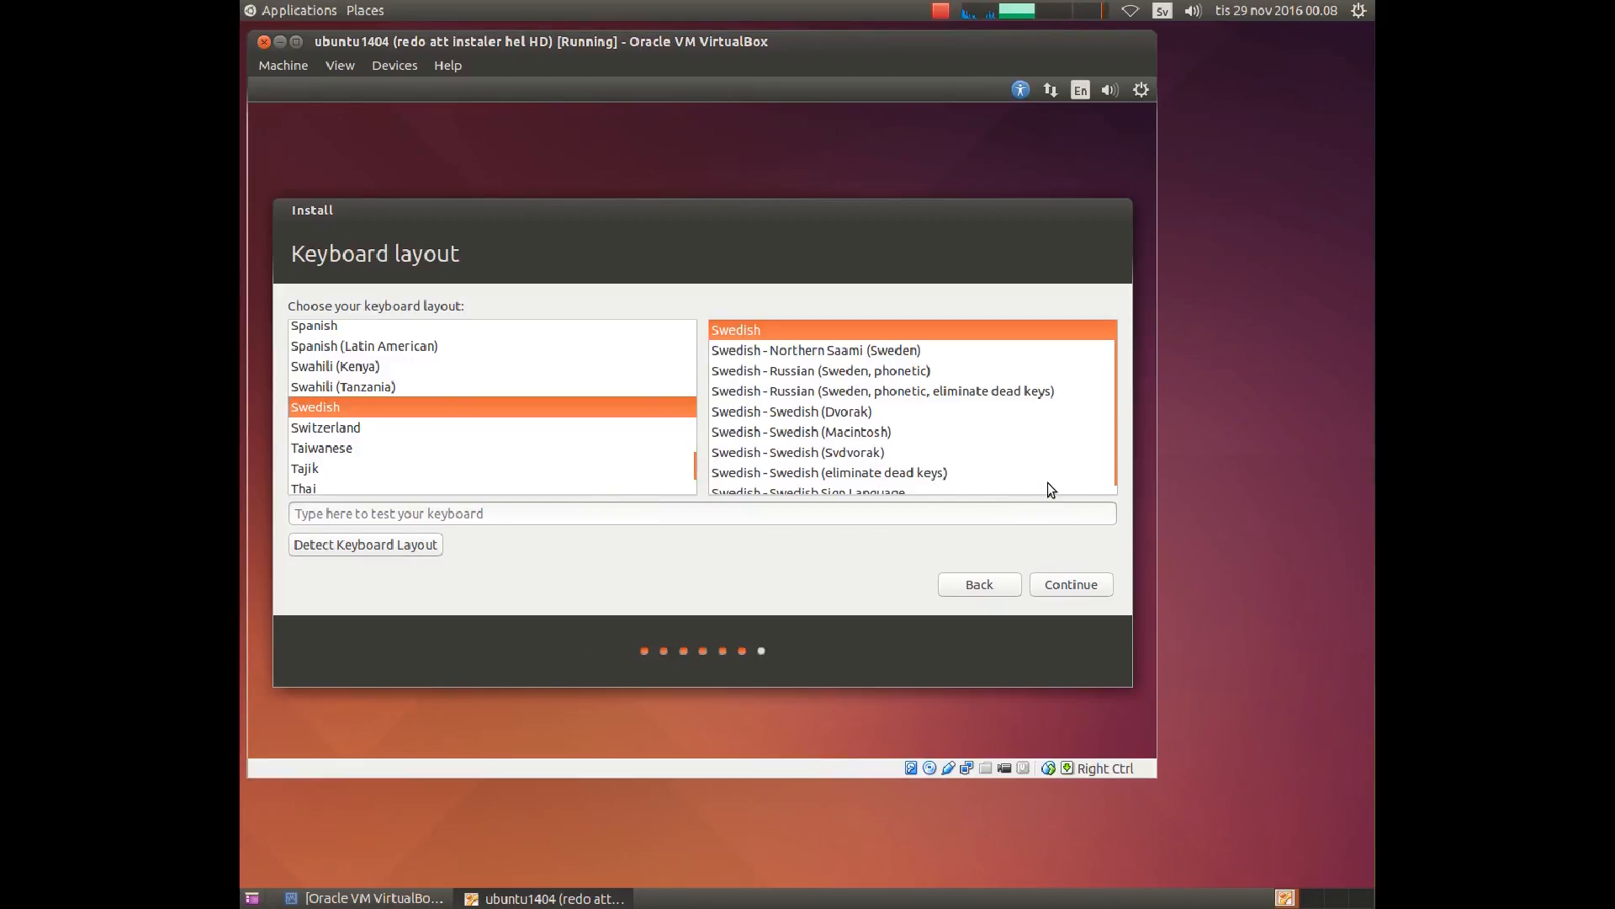
pyautogui.click(1079, 587)
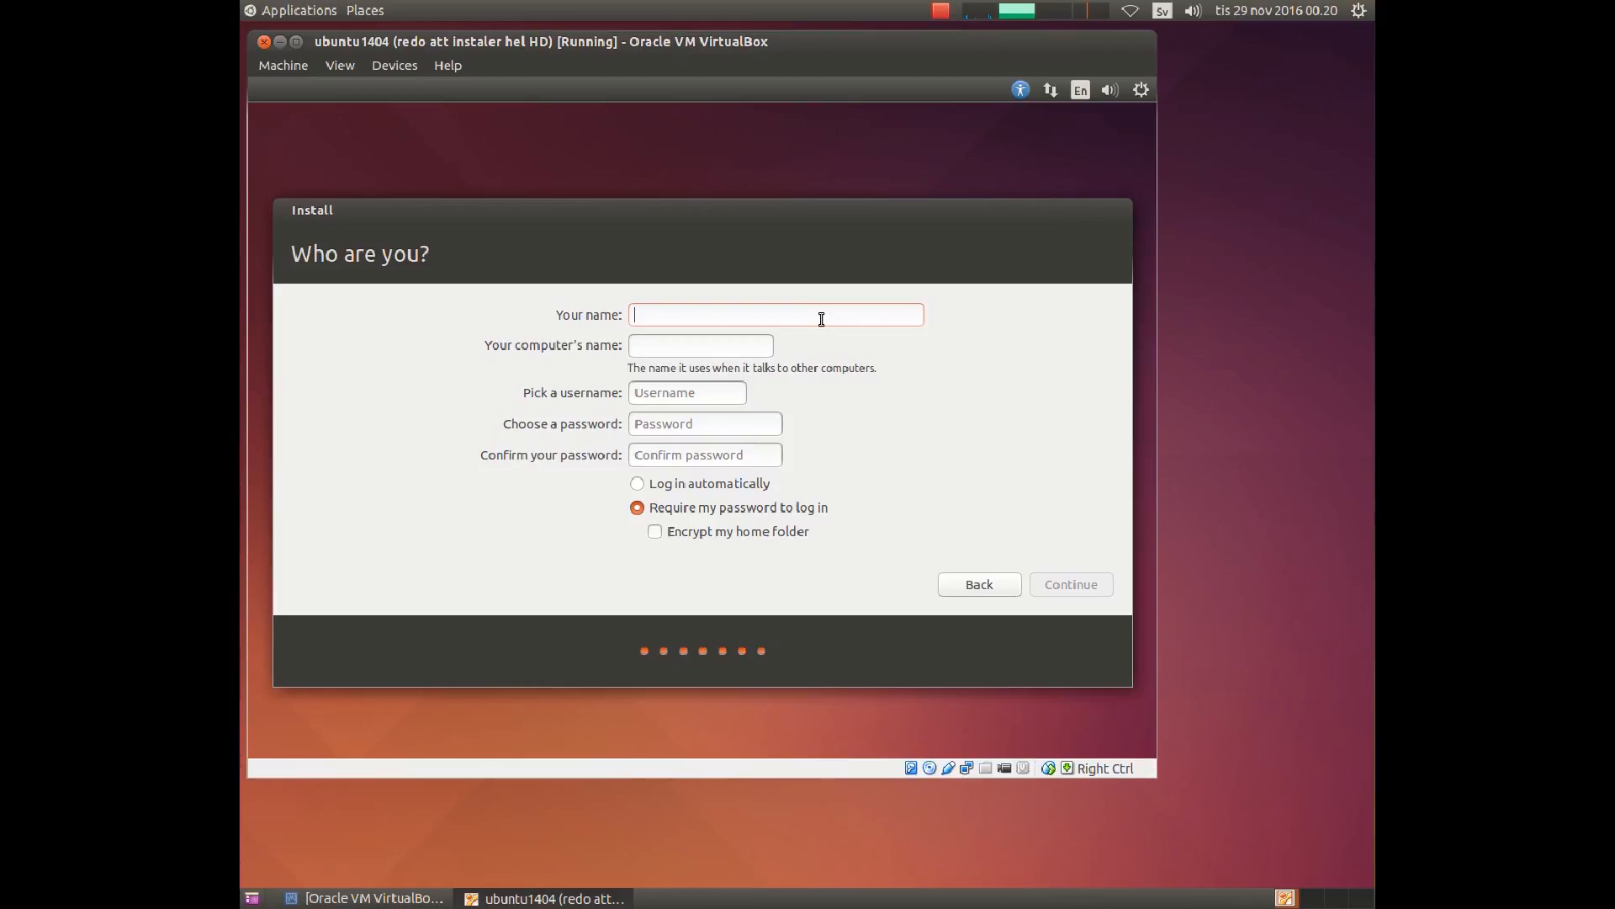
# Step: Enter the user's name in the account form and set the computer's name to u1404fullHD
pyautogui.write('An')
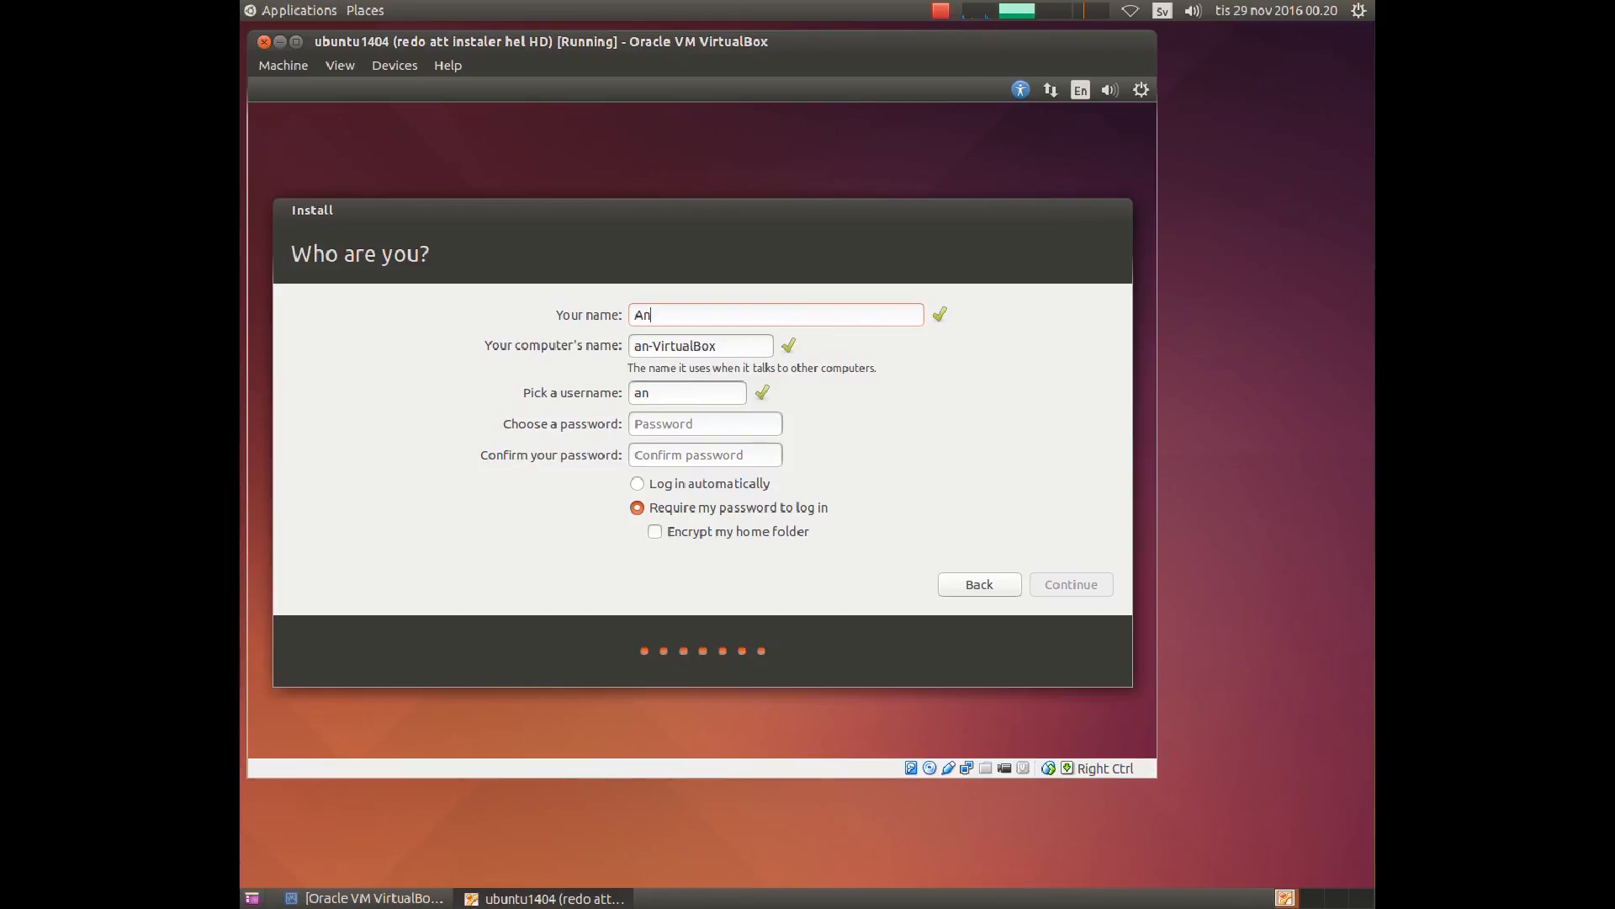
pyautogui.write('drew')
pyautogui.moveTo(760, 346); pyautogui.dragTo(617, 349)
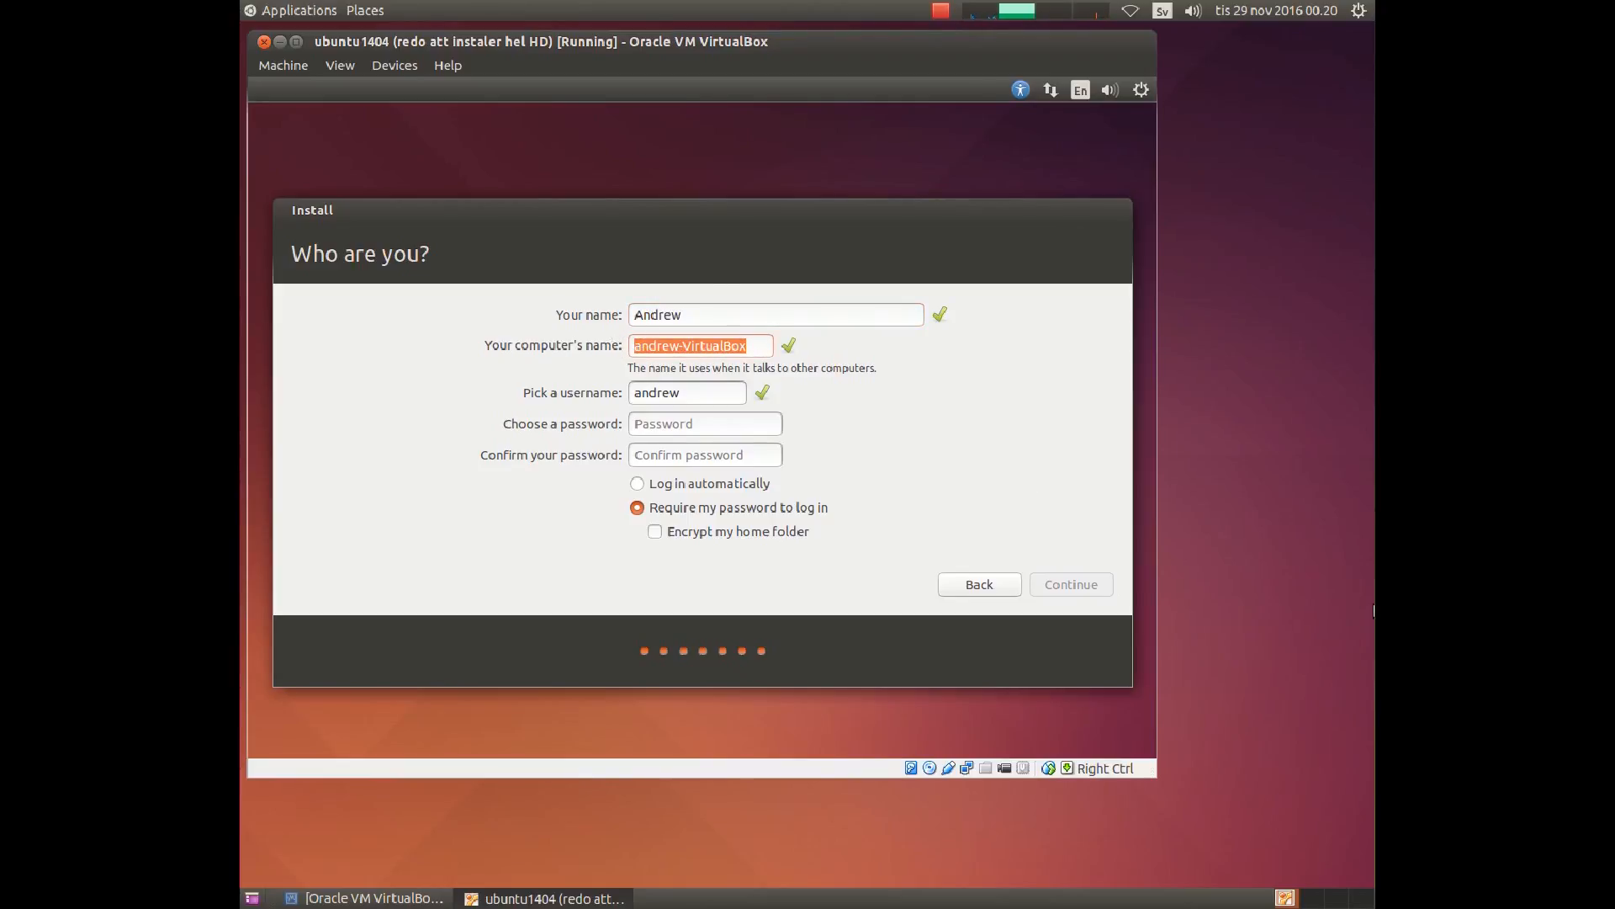
pyautogui.write('u14')
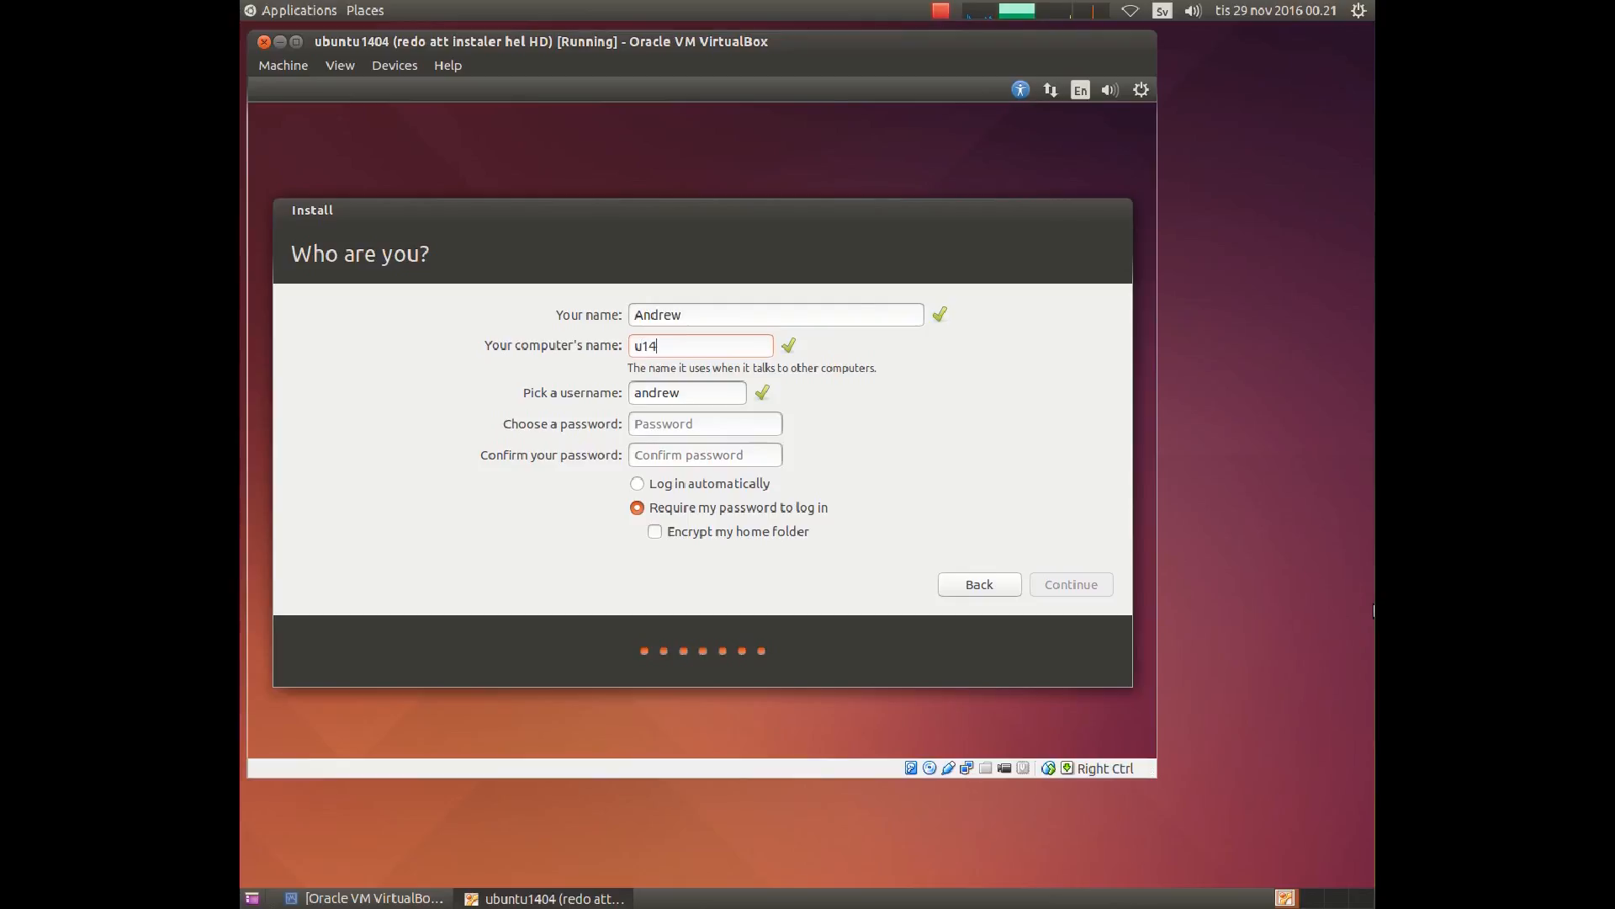
pyautogui.write('04fullHD')
# Step: Enter and confirm the account password, keep the password required at login, and continue the installation
pyautogui.click(695, 425)
pyautogui.write('••••••')
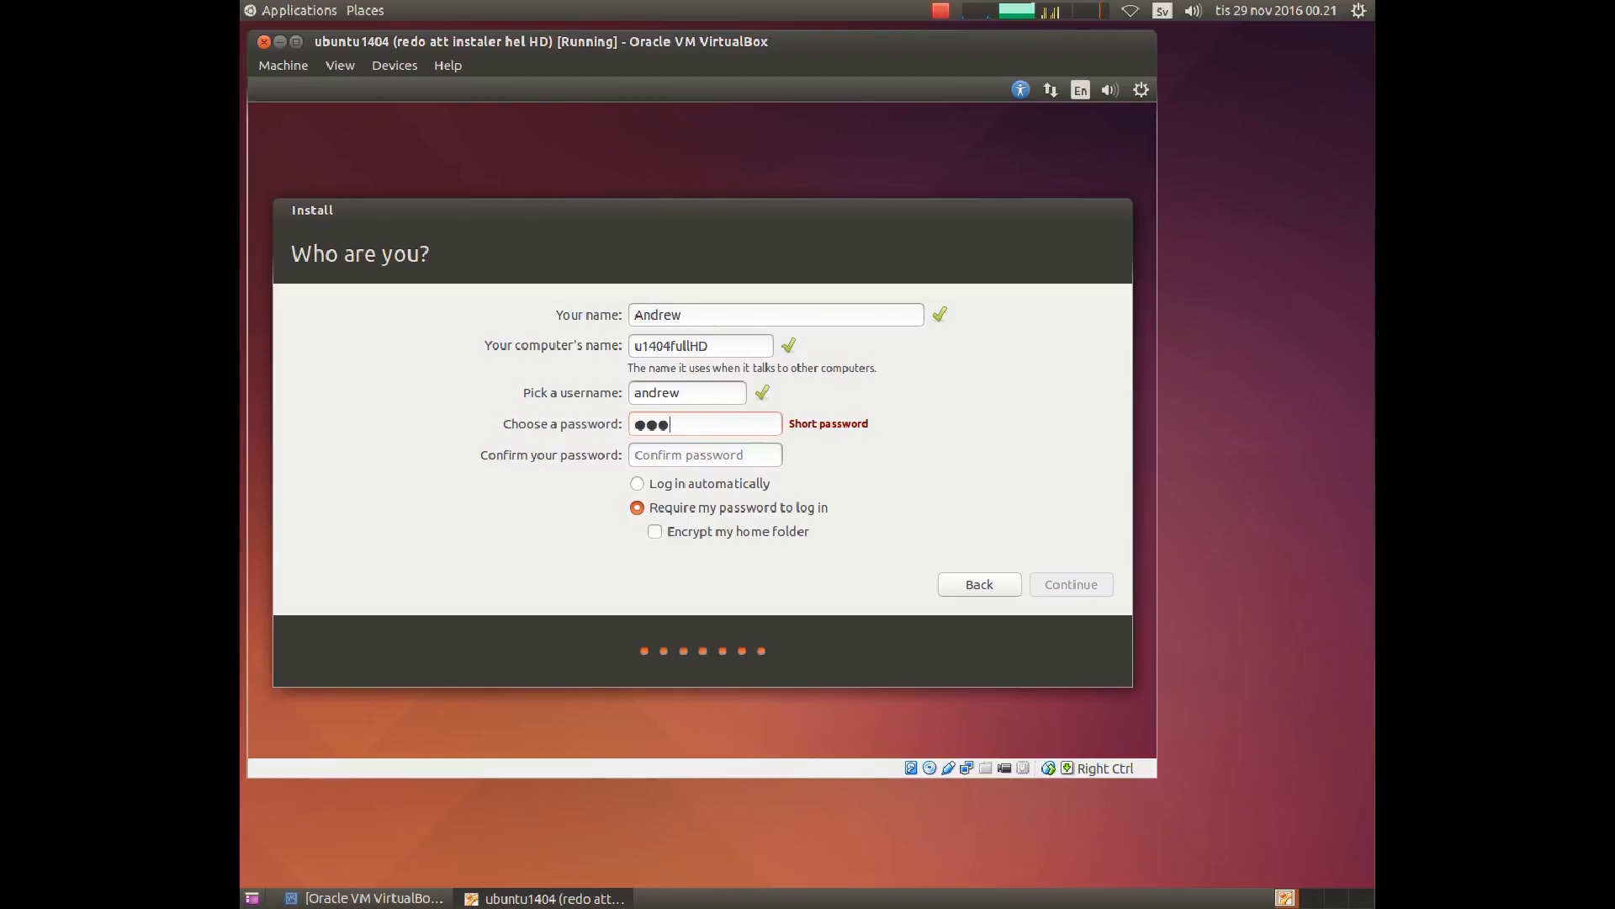
pyautogui.write('••')
pyautogui.click(690, 456)
pyautogui.write('••••')
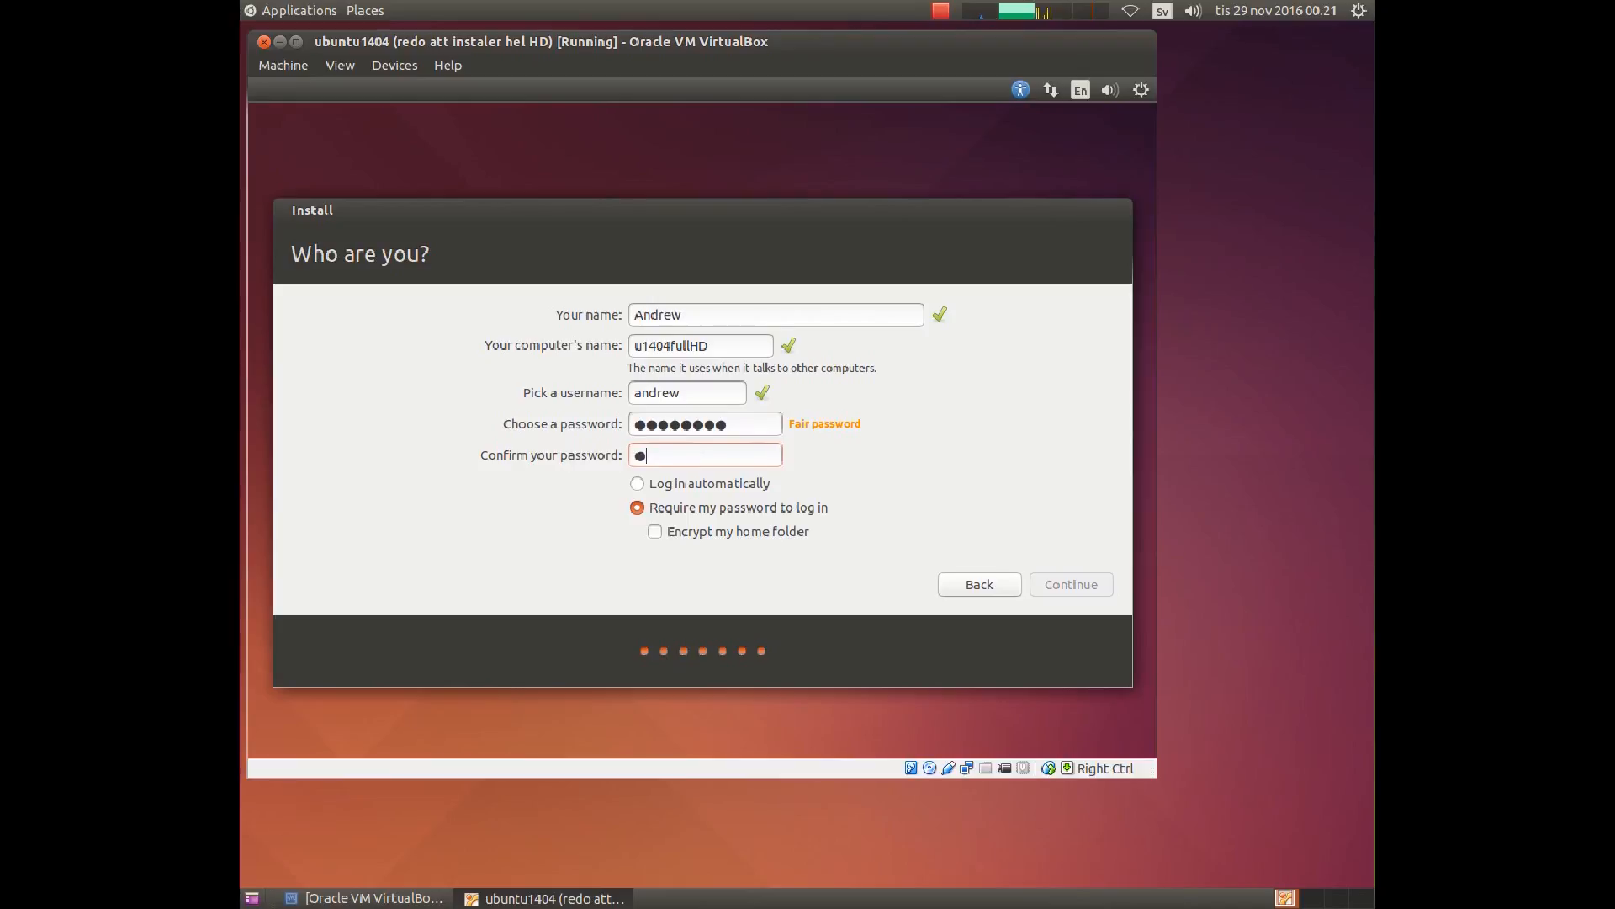
pyautogui.write('••••')
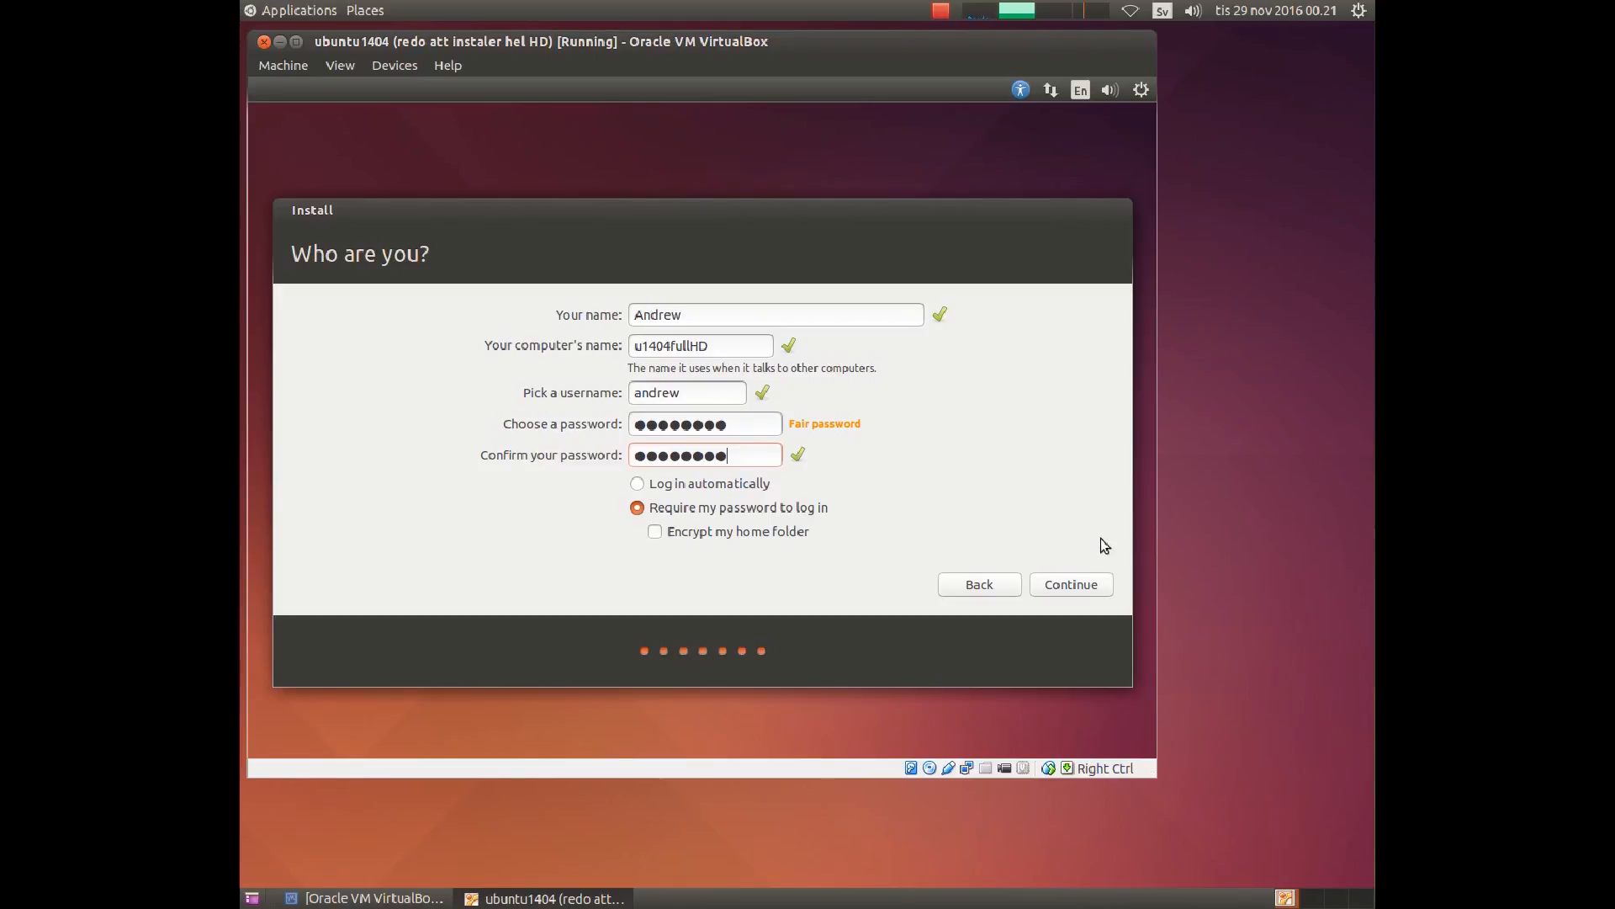
pyautogui.click(1075, 587)
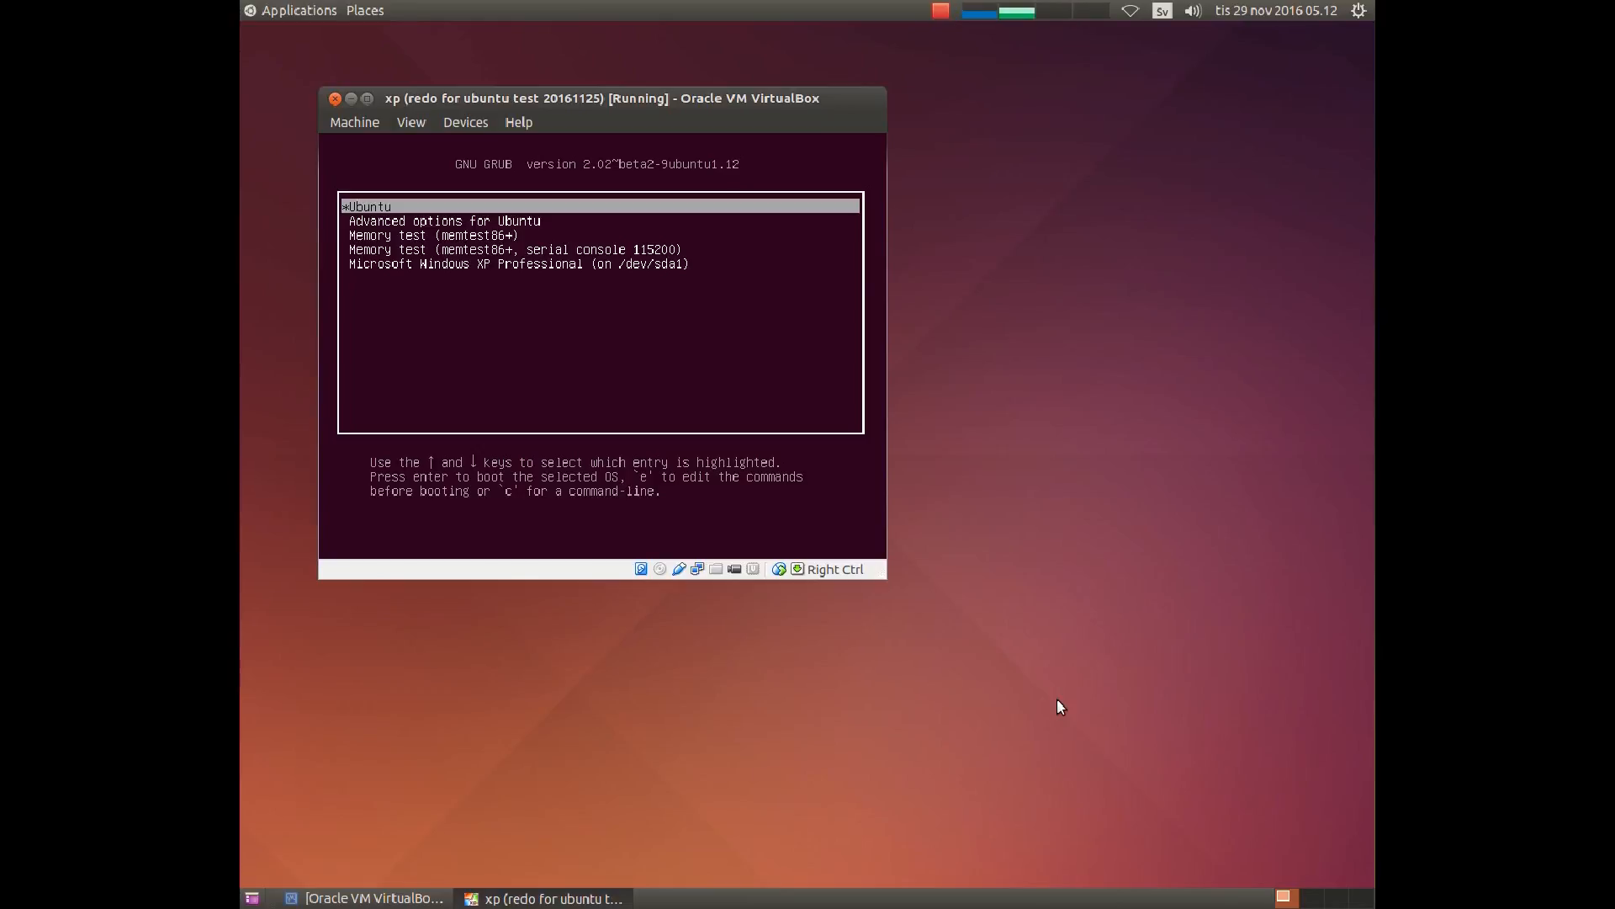
# Step: Boot the Ubuntu entry from the GRUB menu and log in with the account password
pyautogui.press('Return')
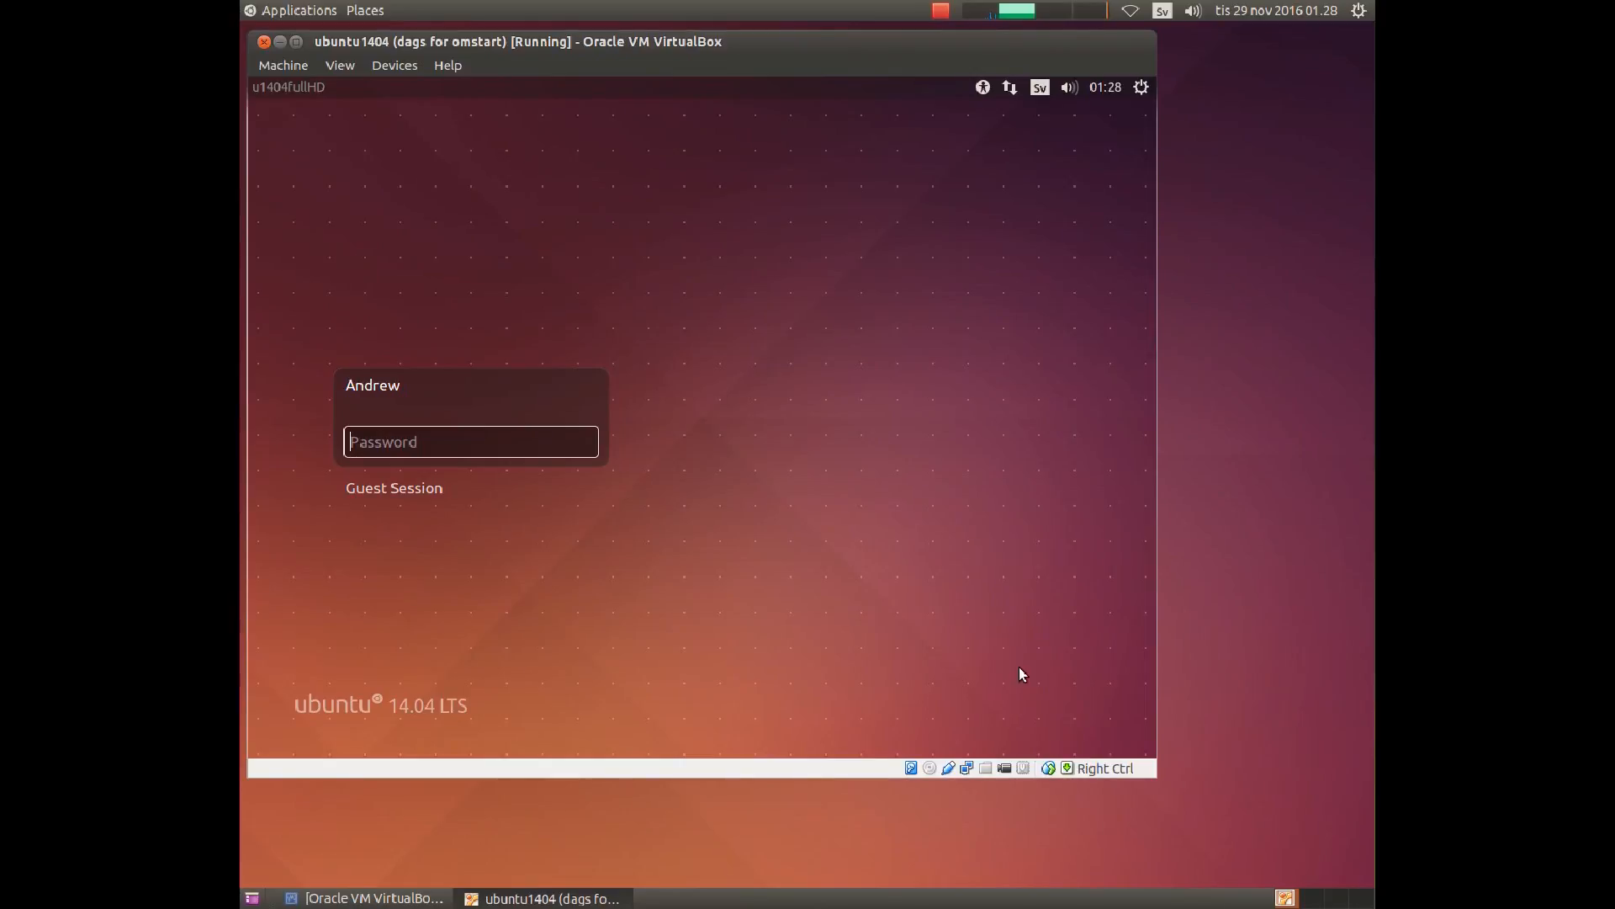
pyautogui.write('********')
pyautogui.press('Return')
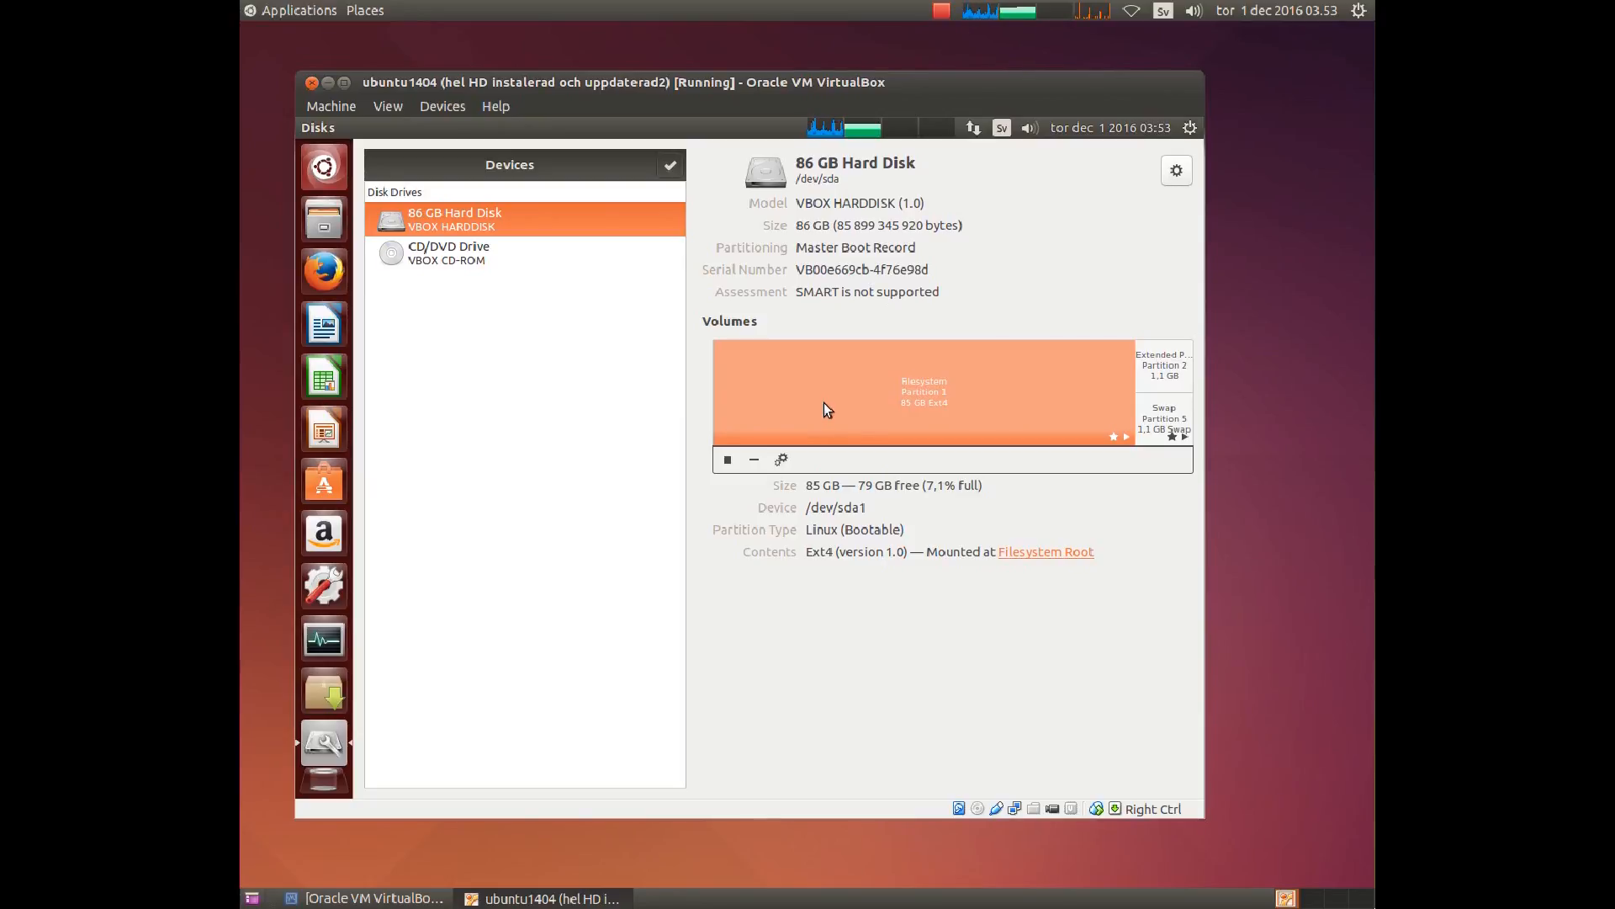
# Step: Examine the details of extended partition 2 and swap partition 5 on the whole-disk installation's 86 GB drive
pyautogui.click(1154, 364)
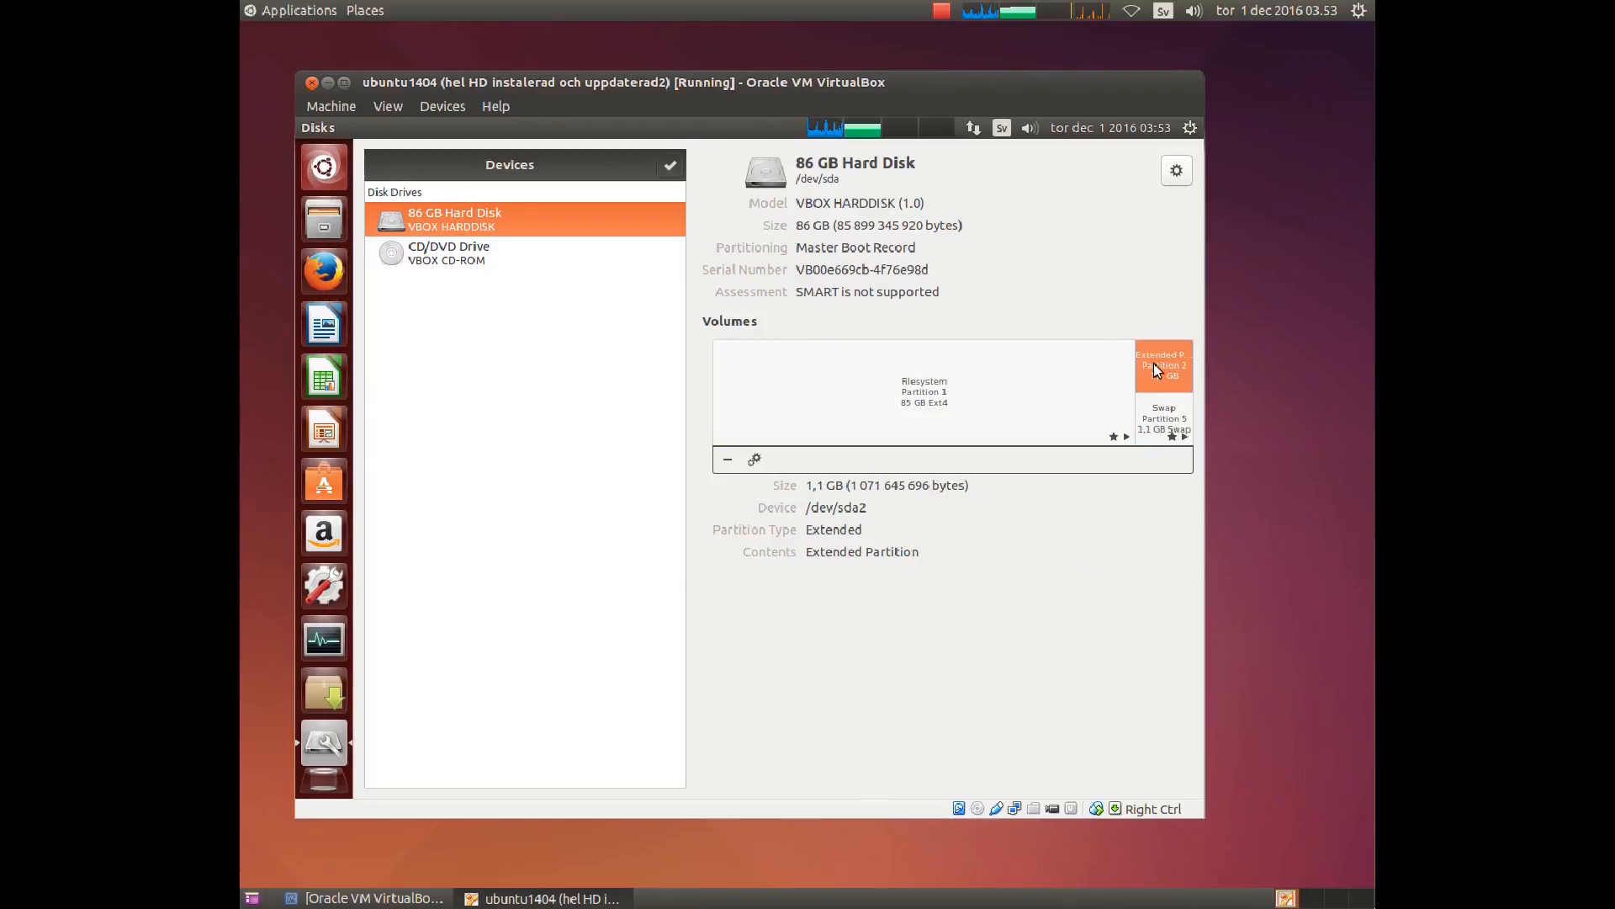
pyautogui.click(1166, 415)
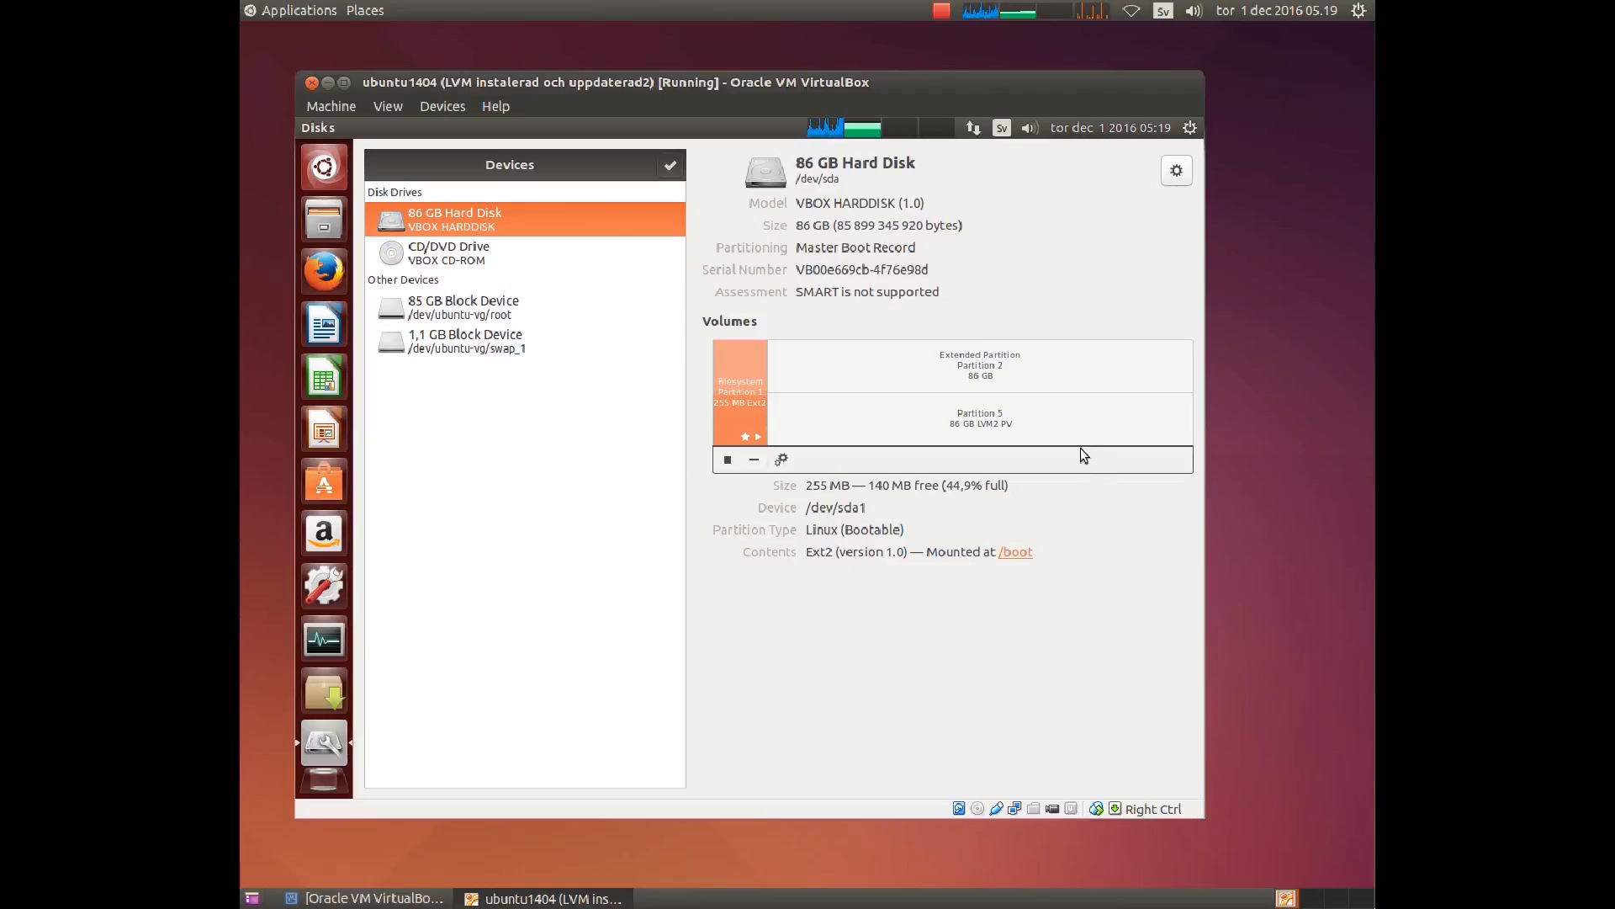
# Step: Examine the LVM installation's extended partition 2, LVM2 partition 5, and the ubuntu-vg root and swap_1 block devices
pyautogui.click(1034, 383)
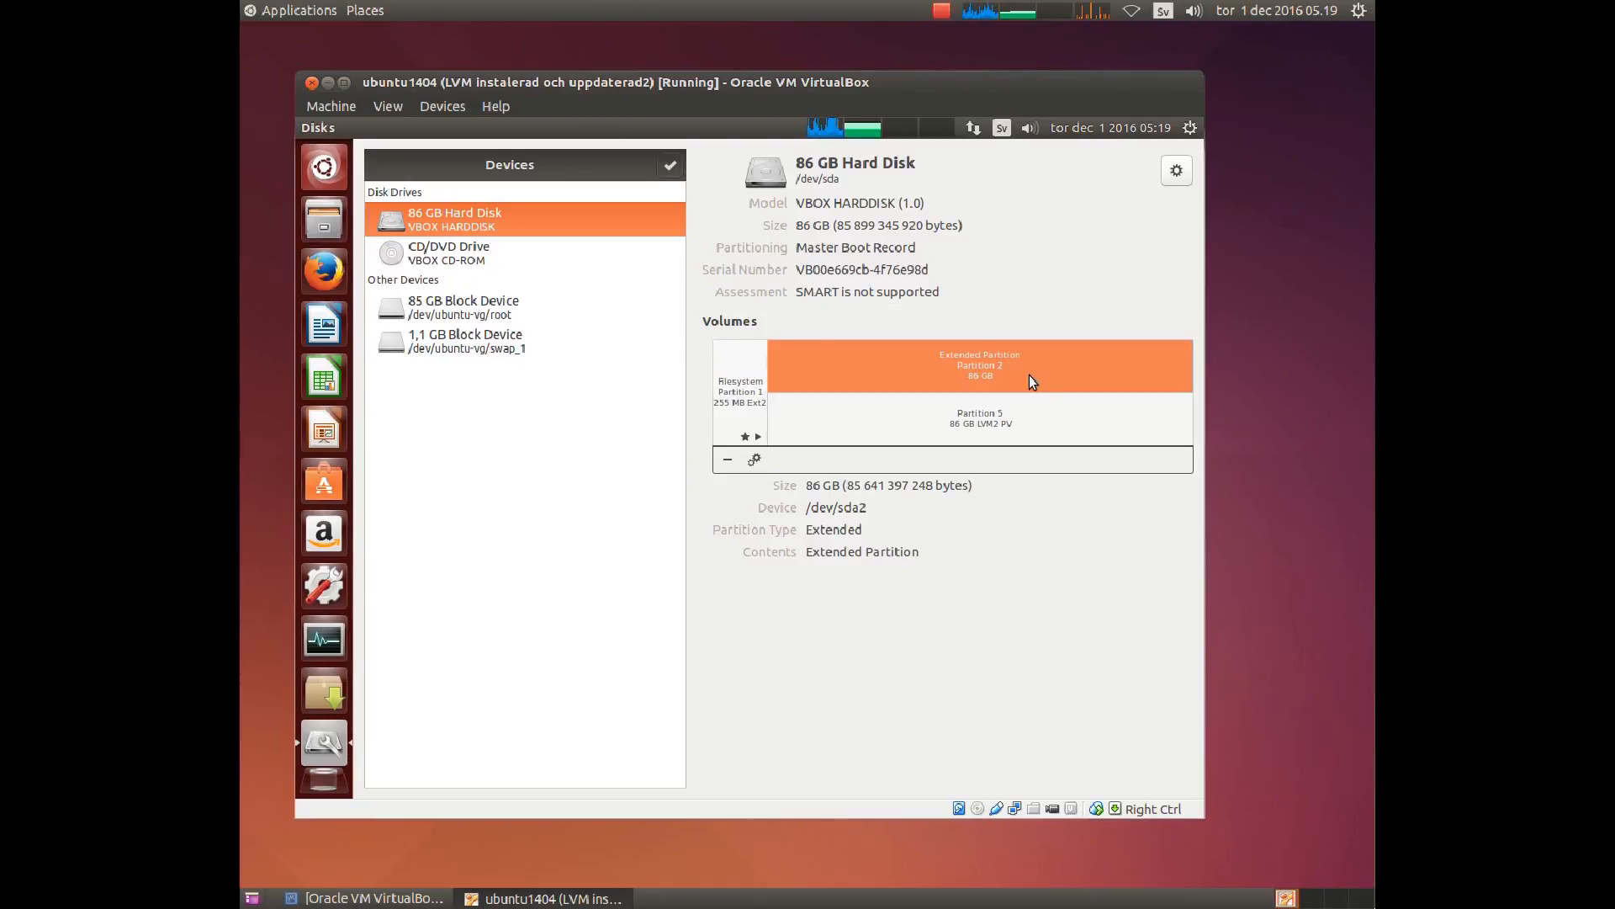
pyautogui.click(1036, 419)
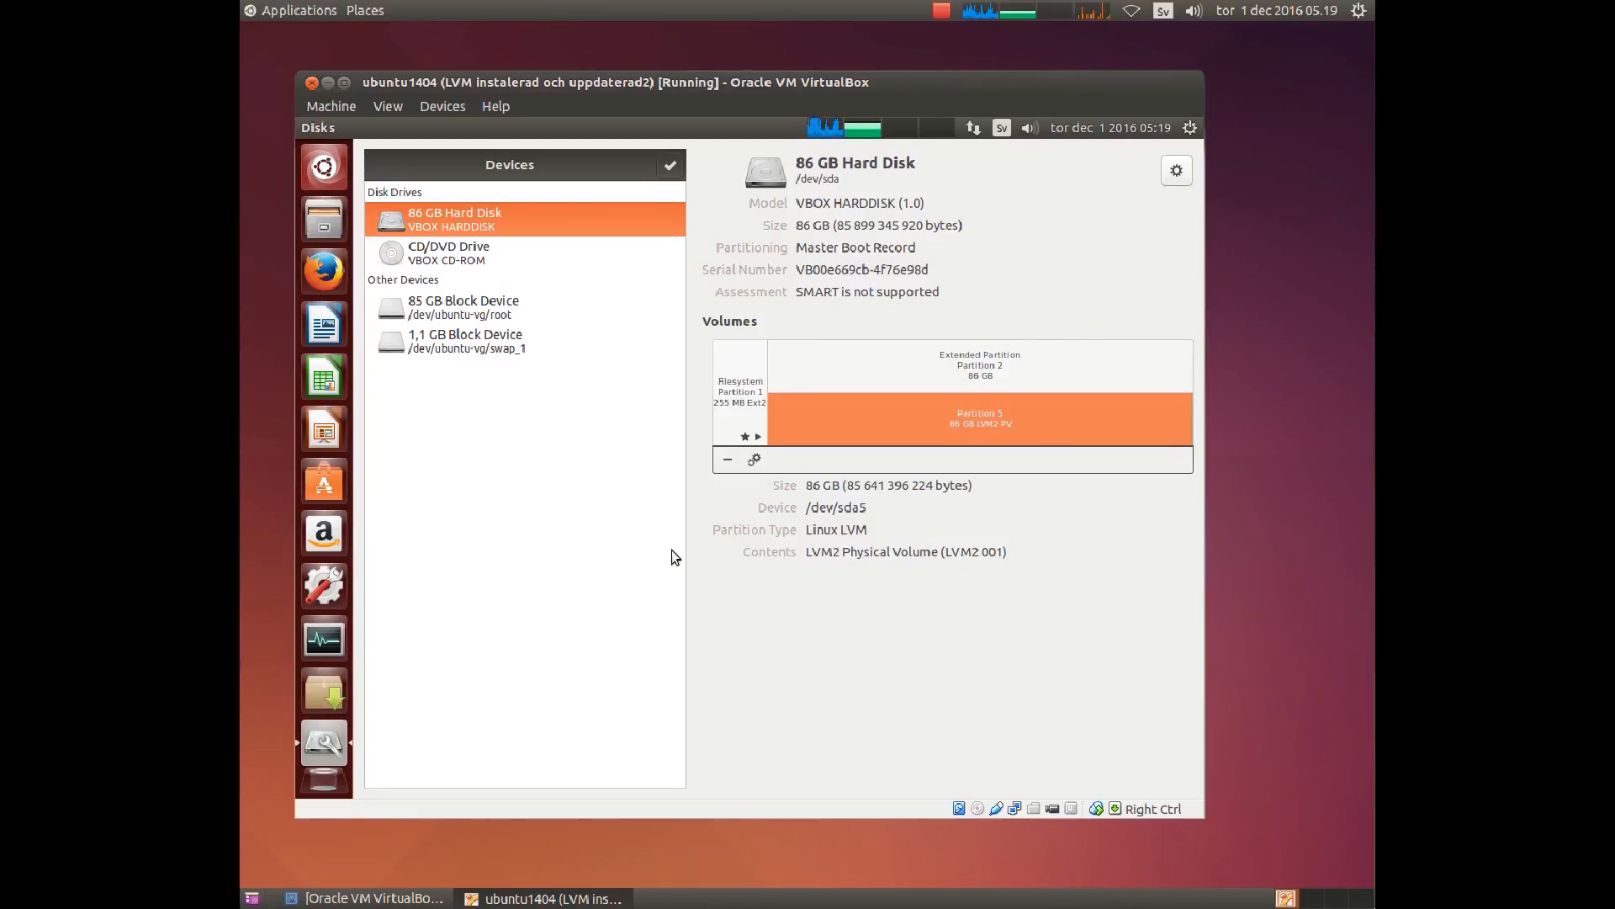
pyautogui.click(510, 315)
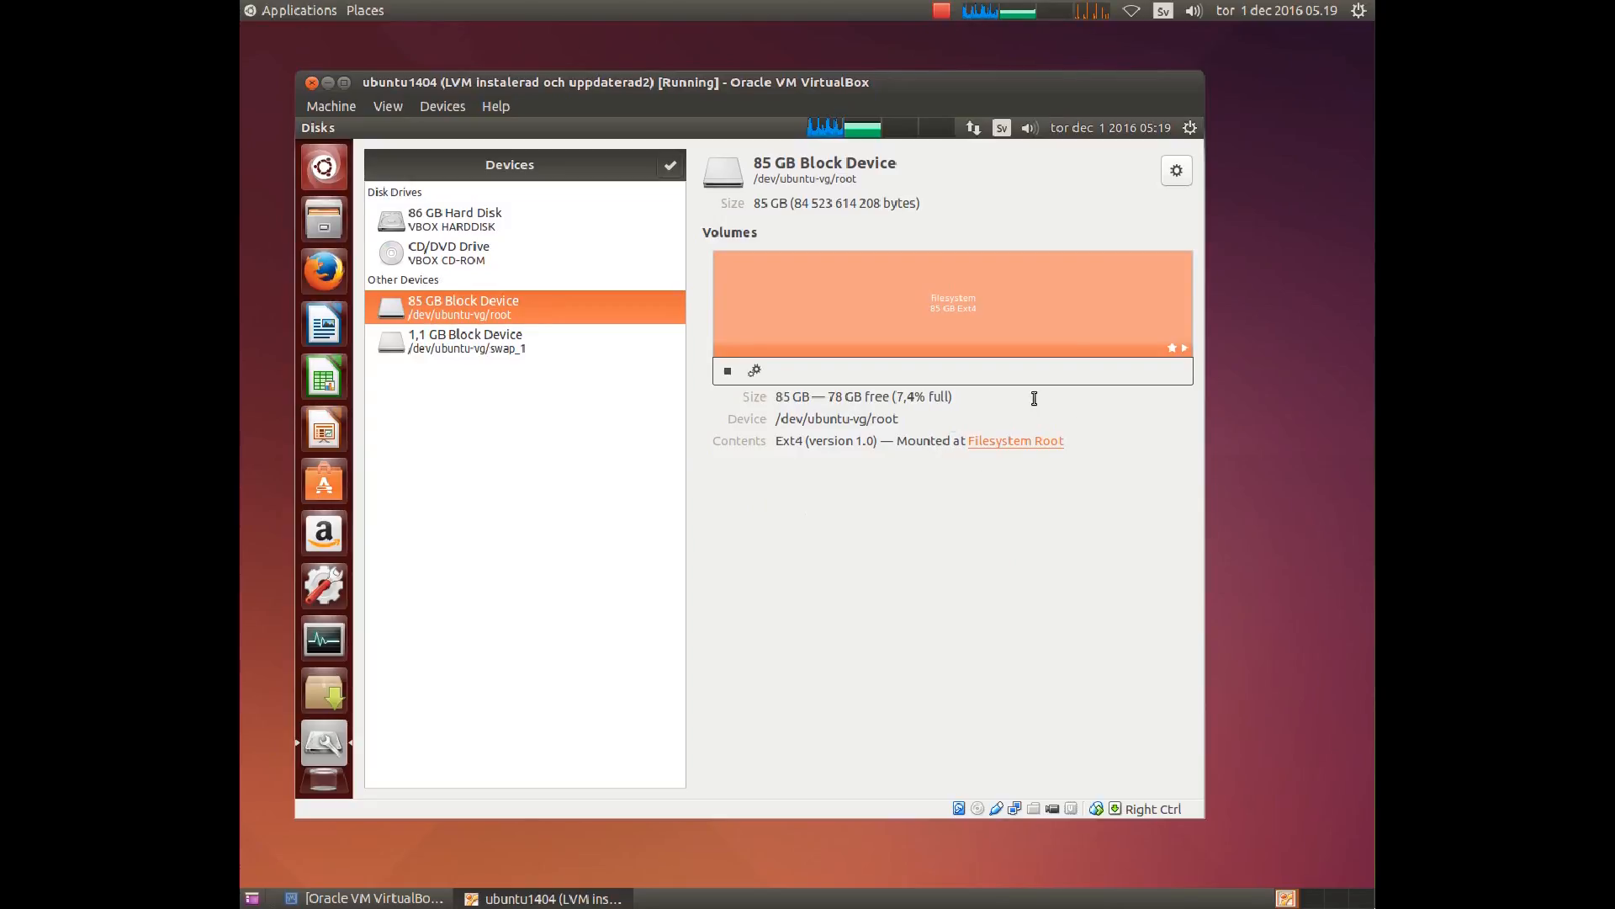
pyautogui.click(508, 345)
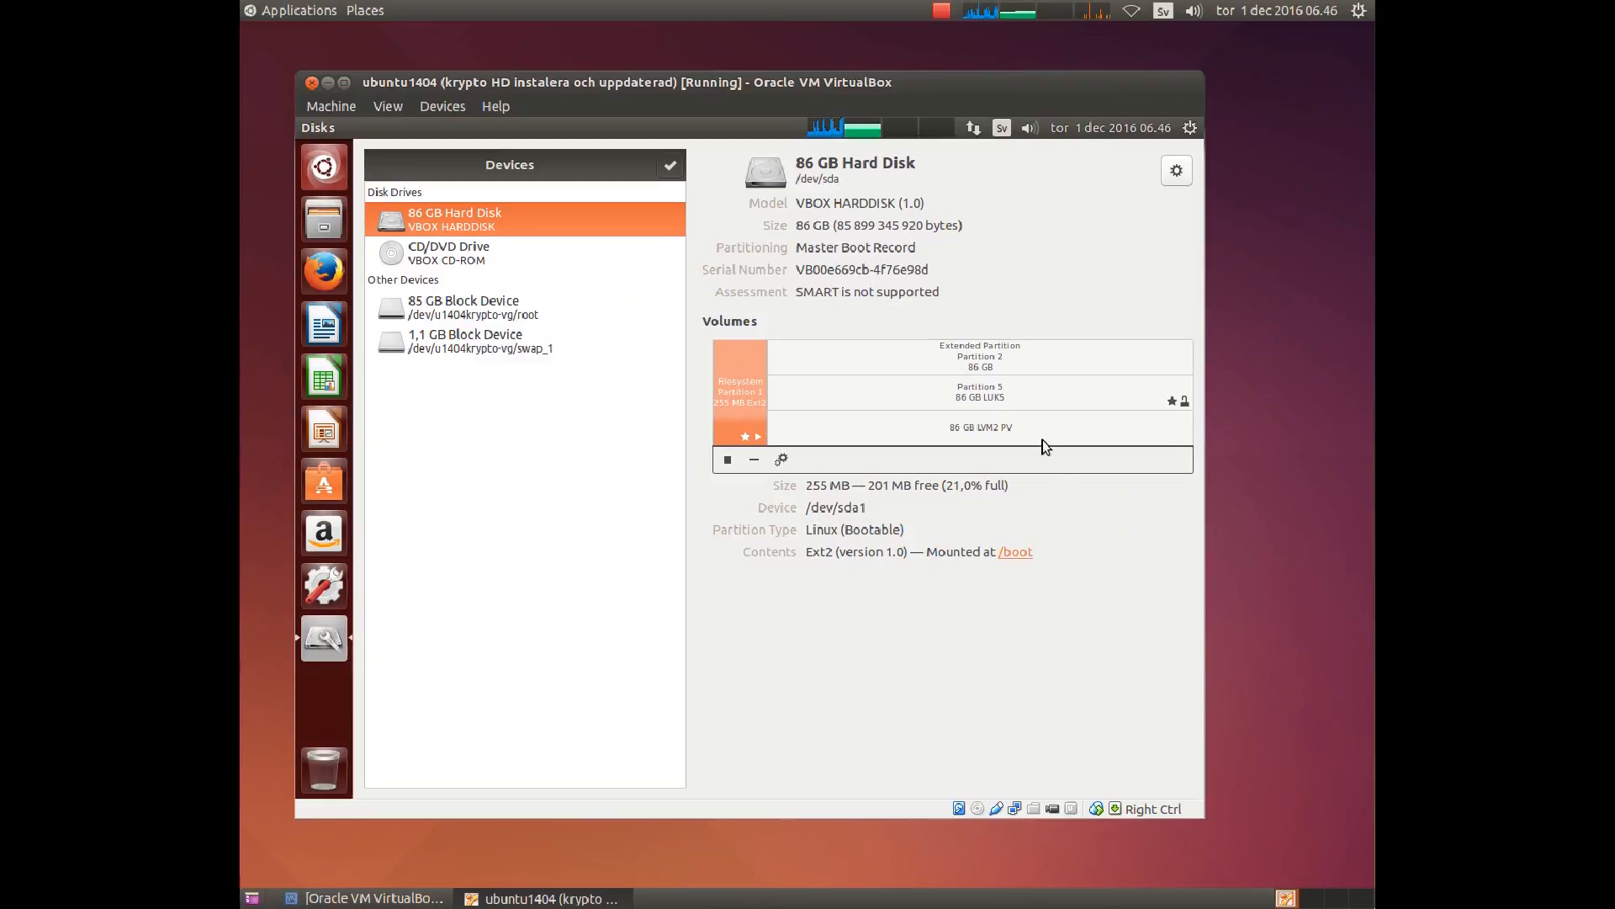
# Step: Examine the encrypted installation's extended, LUKS and LVM2 volumes, plus the u1404krypto-vg root and swap_1 block devices
pyautogui.click(1050, 362)
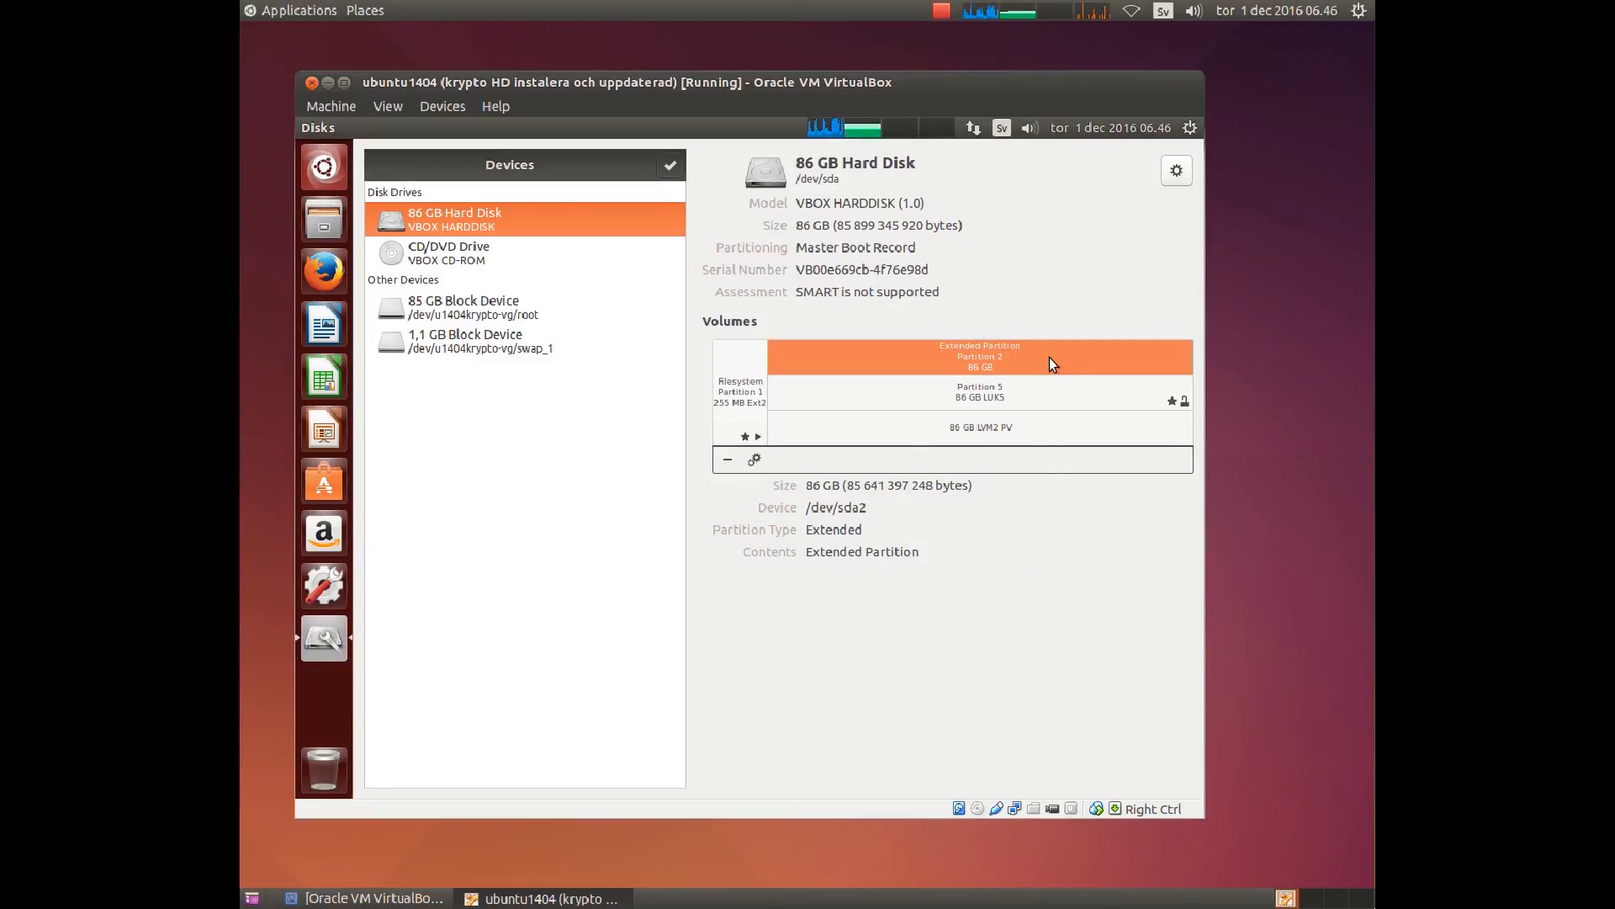
pyautogui.click(1065, 397)
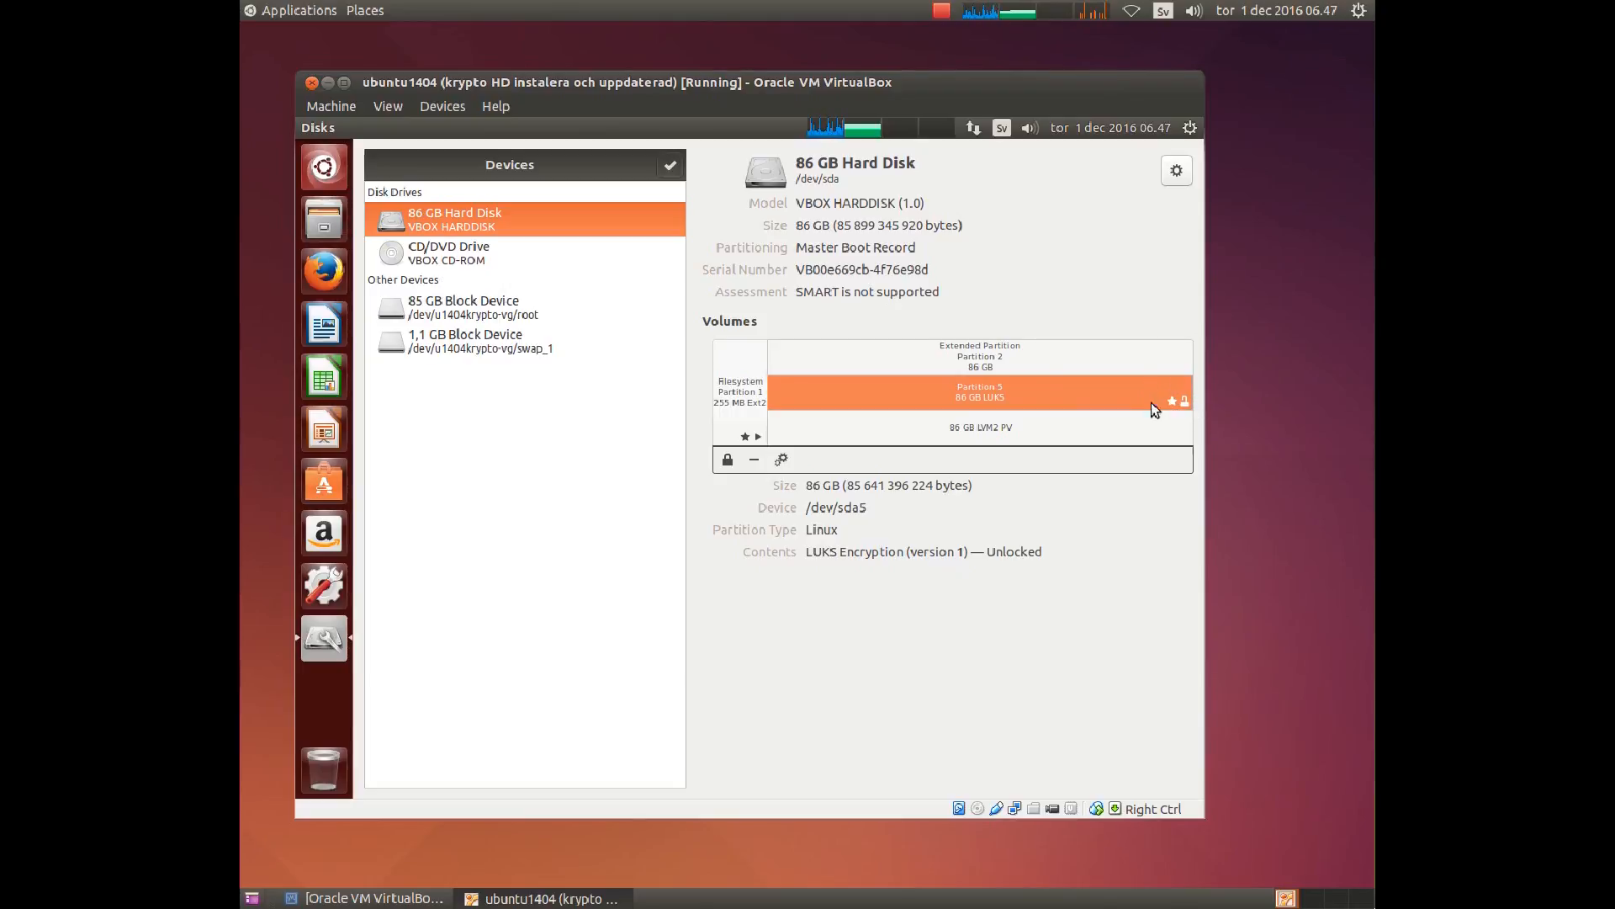
pyautogui.click(1109, 426)
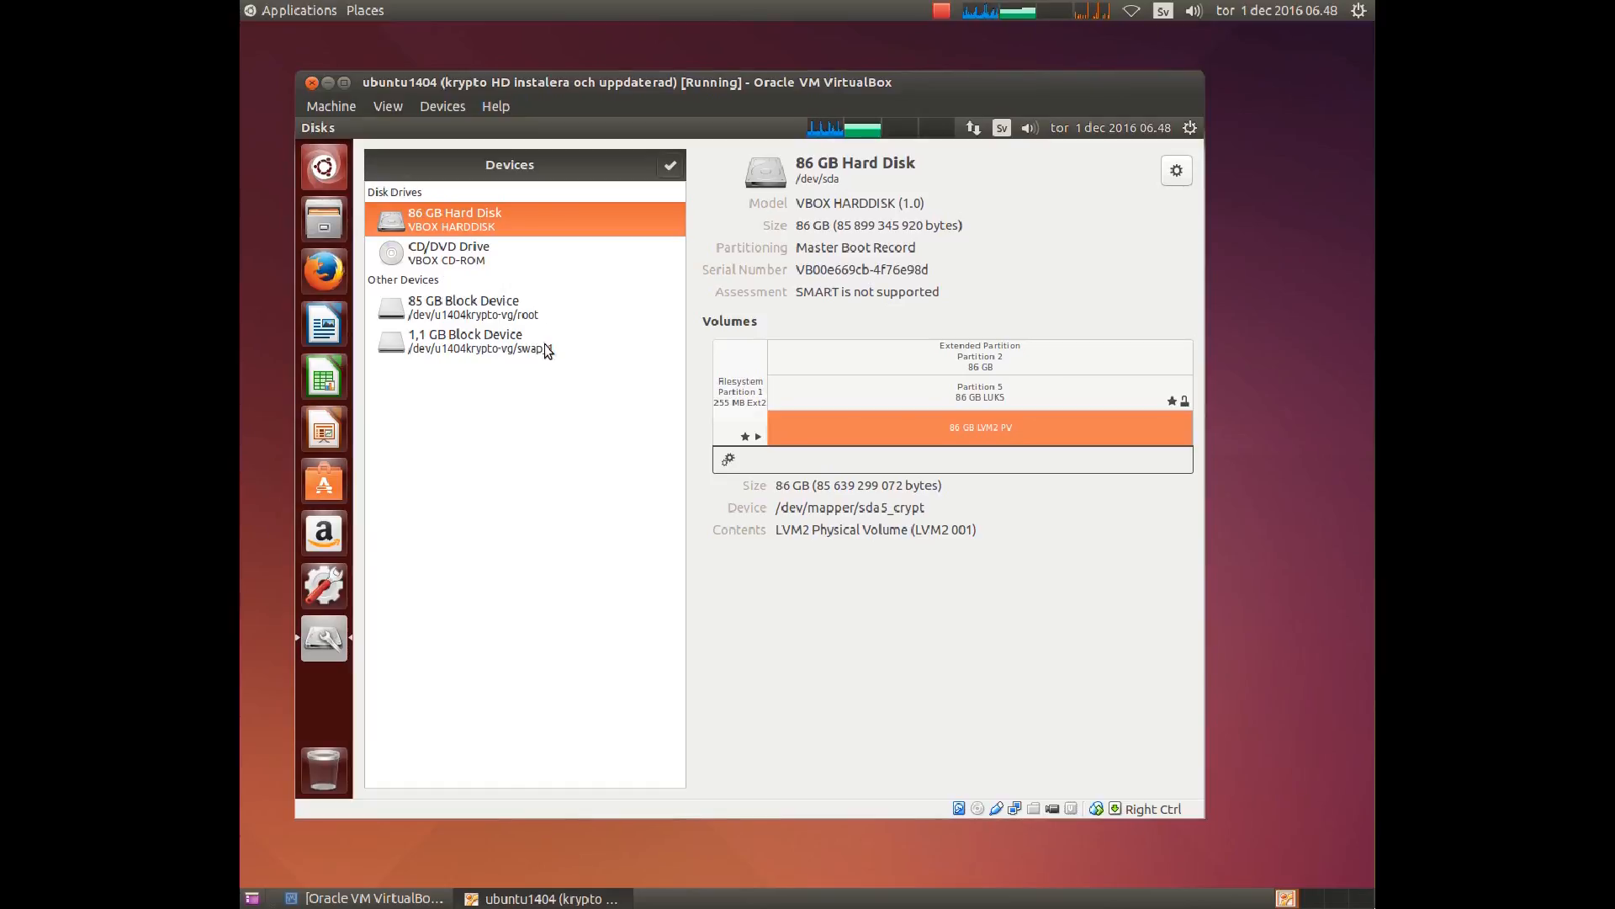
pyautogui.click(541, 314)
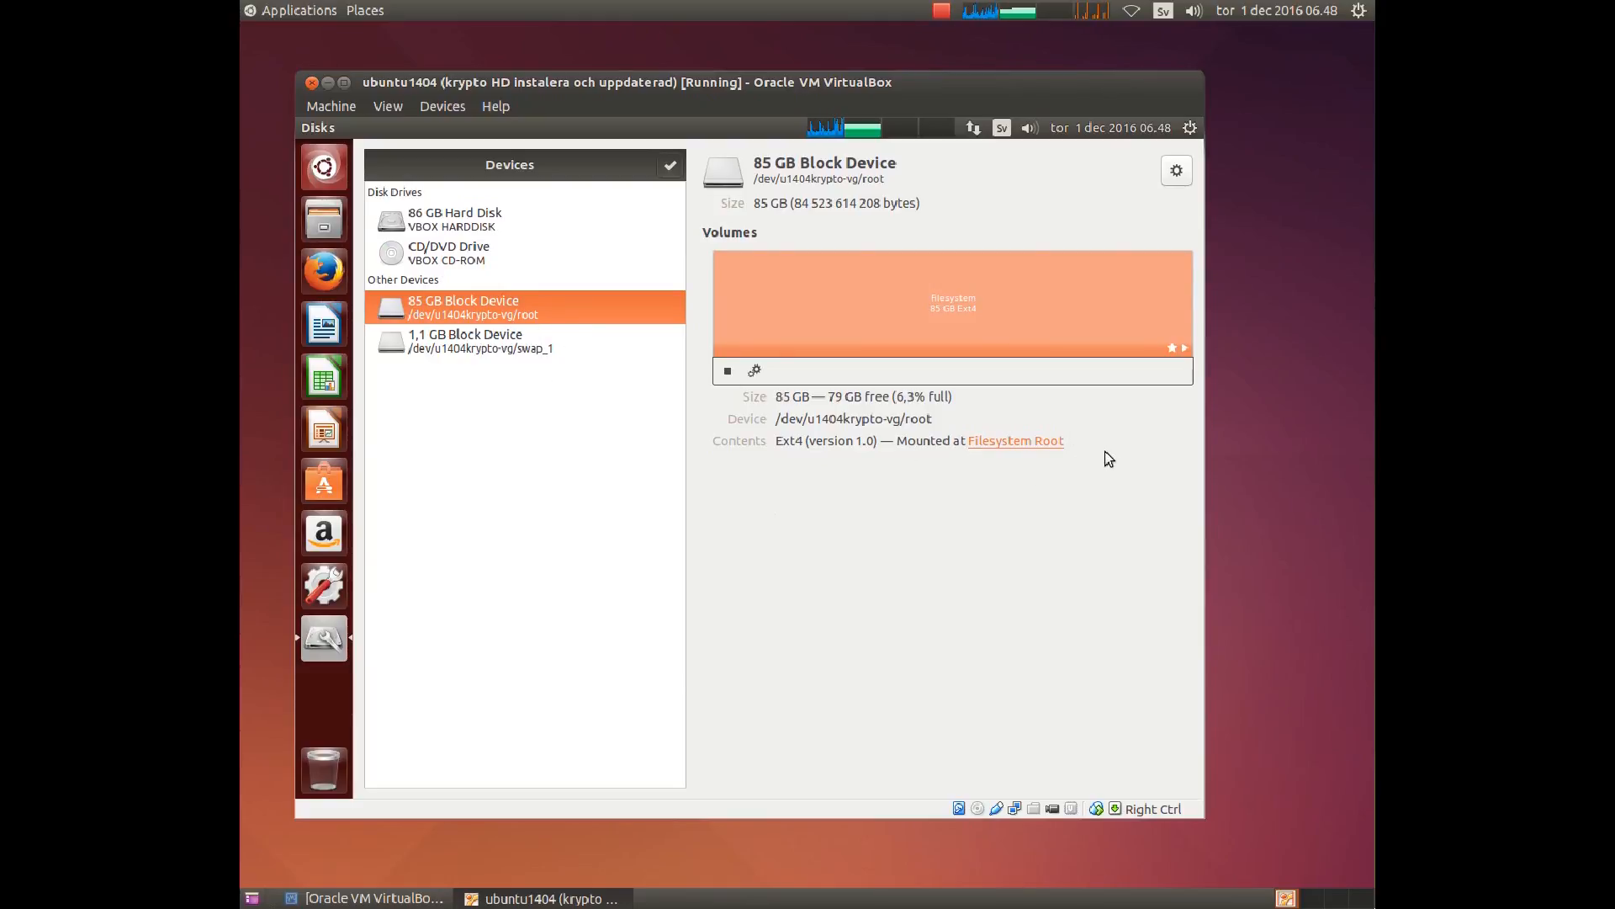
pyautogui.click(533, 350)
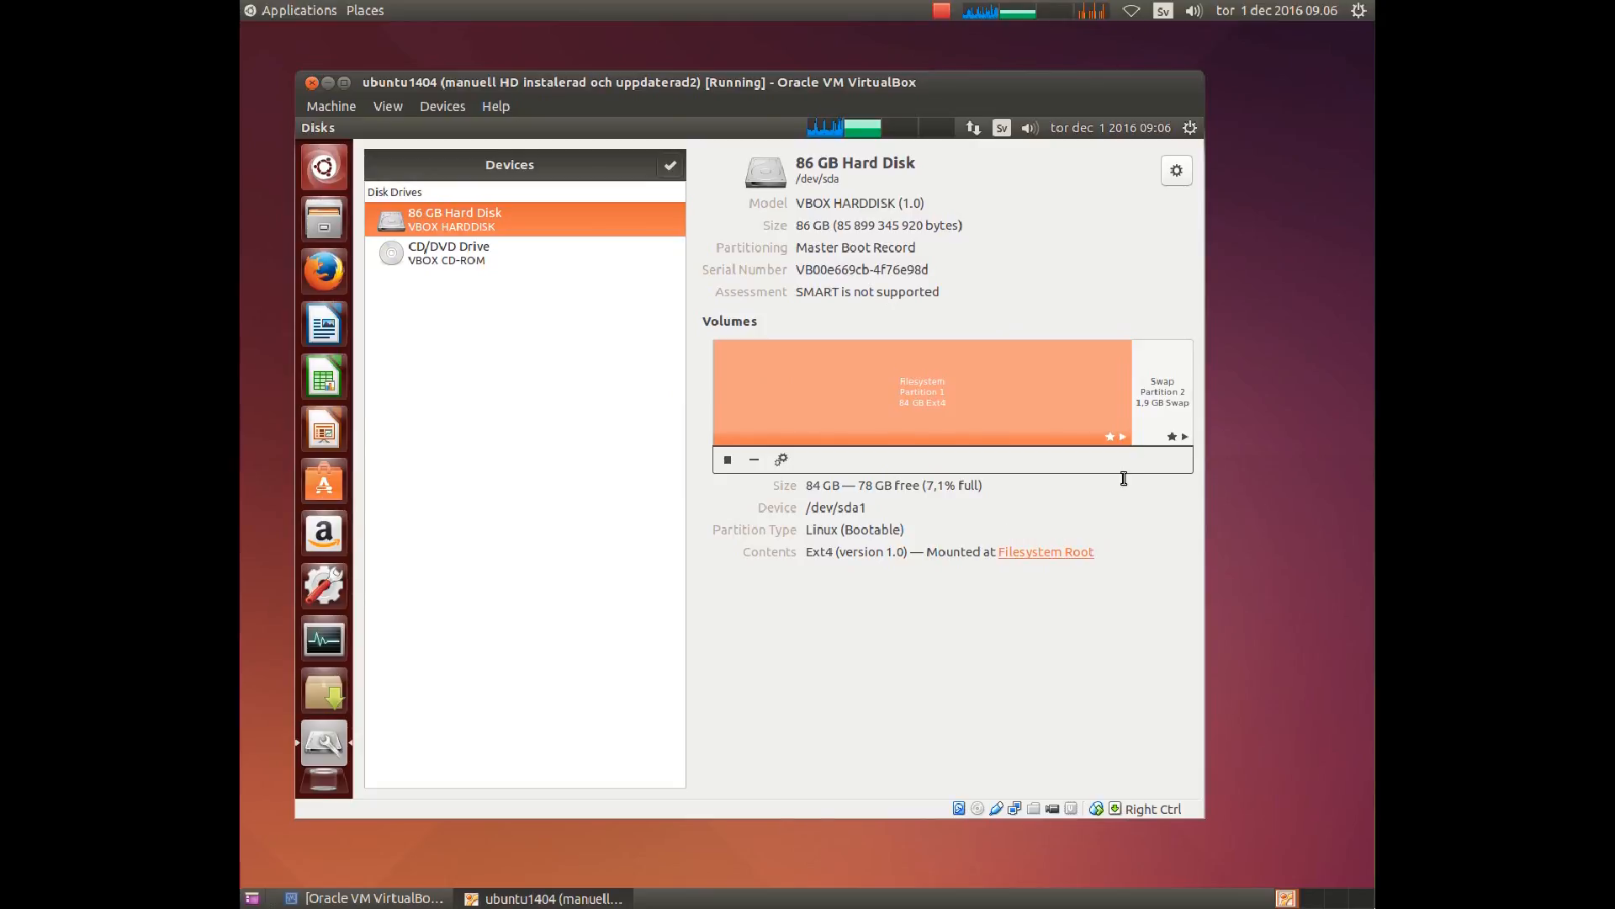
# Step: Examine the manual installation's swap partition, and the extended, Ext4 and swap partitions on the dual-boot machine's 43 GB disk
pyautogui.click(1164, 373)
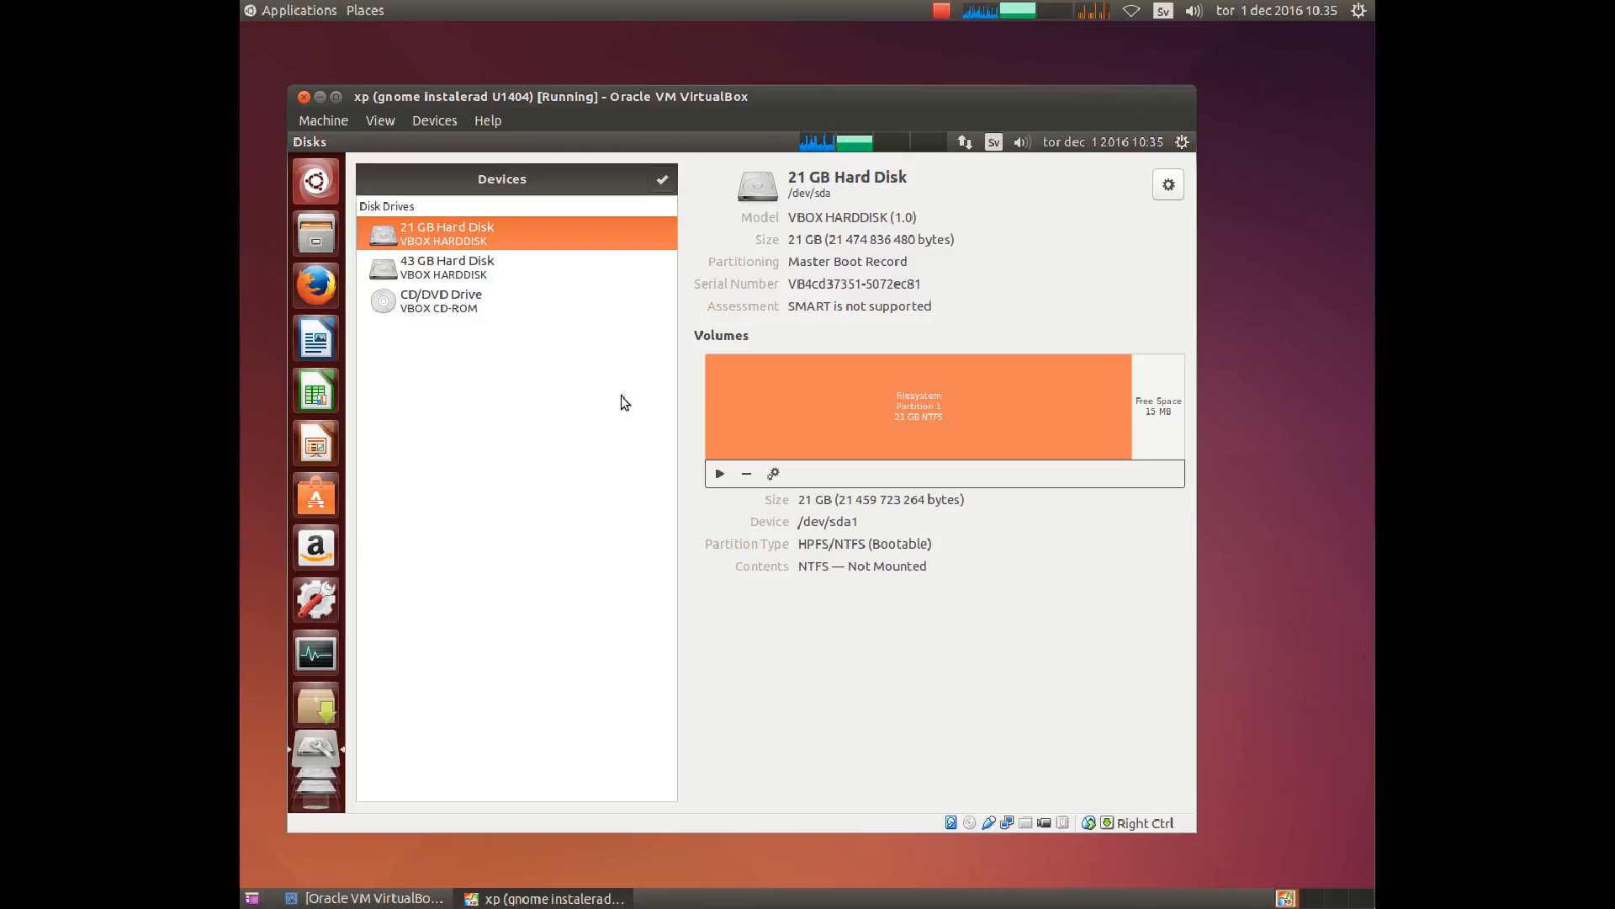
pyautogui.click(456, 267)
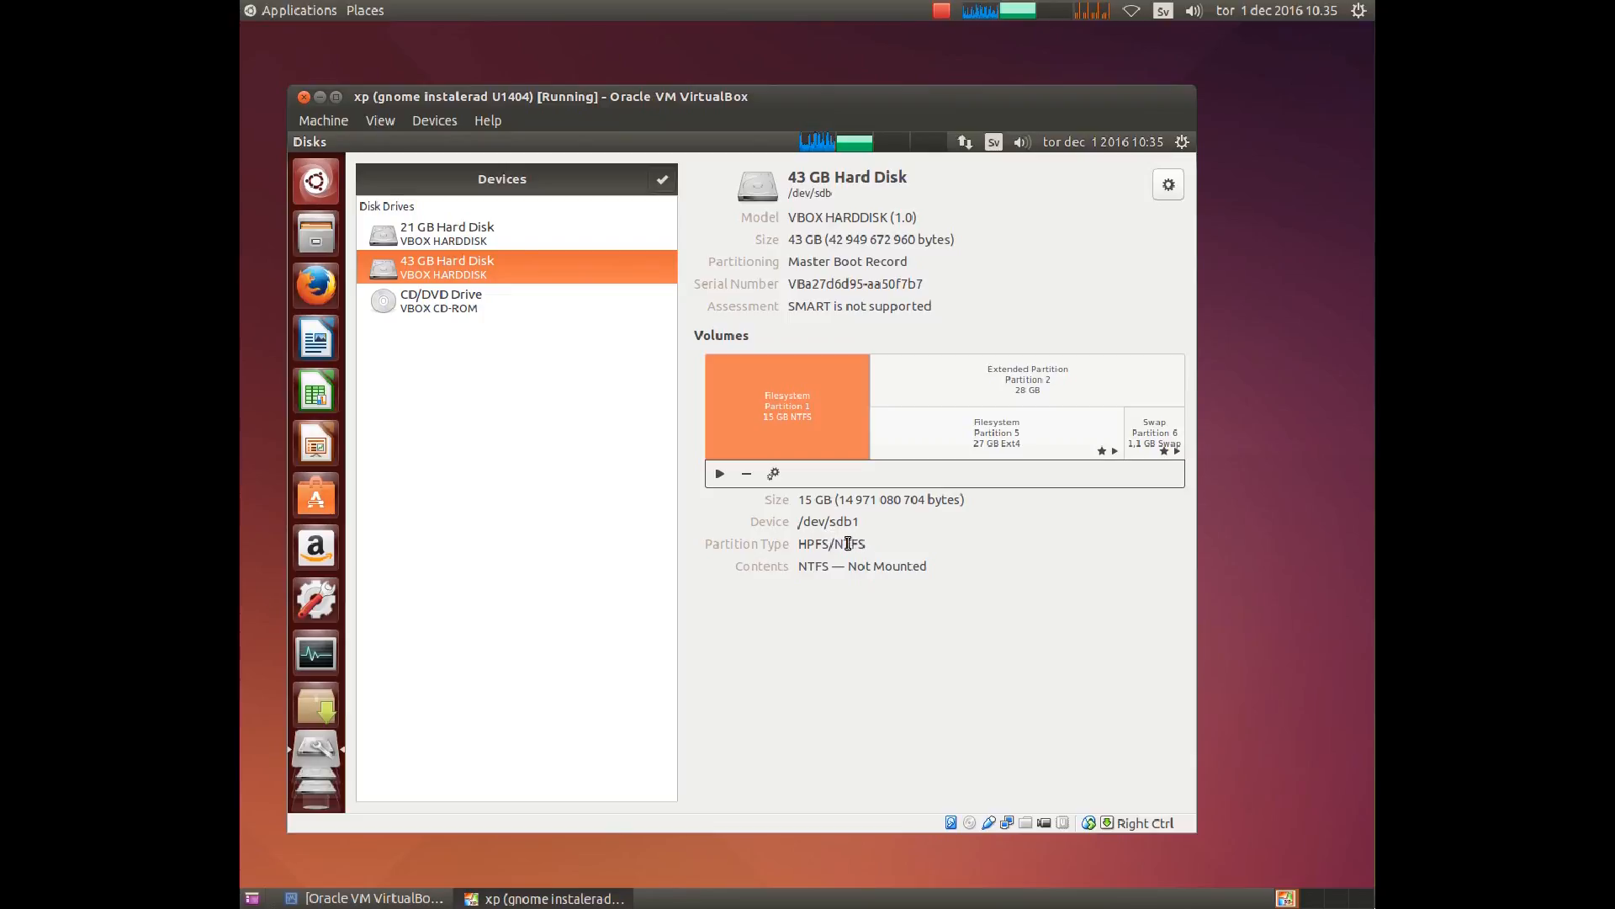
pyautogui.click(949, 396)
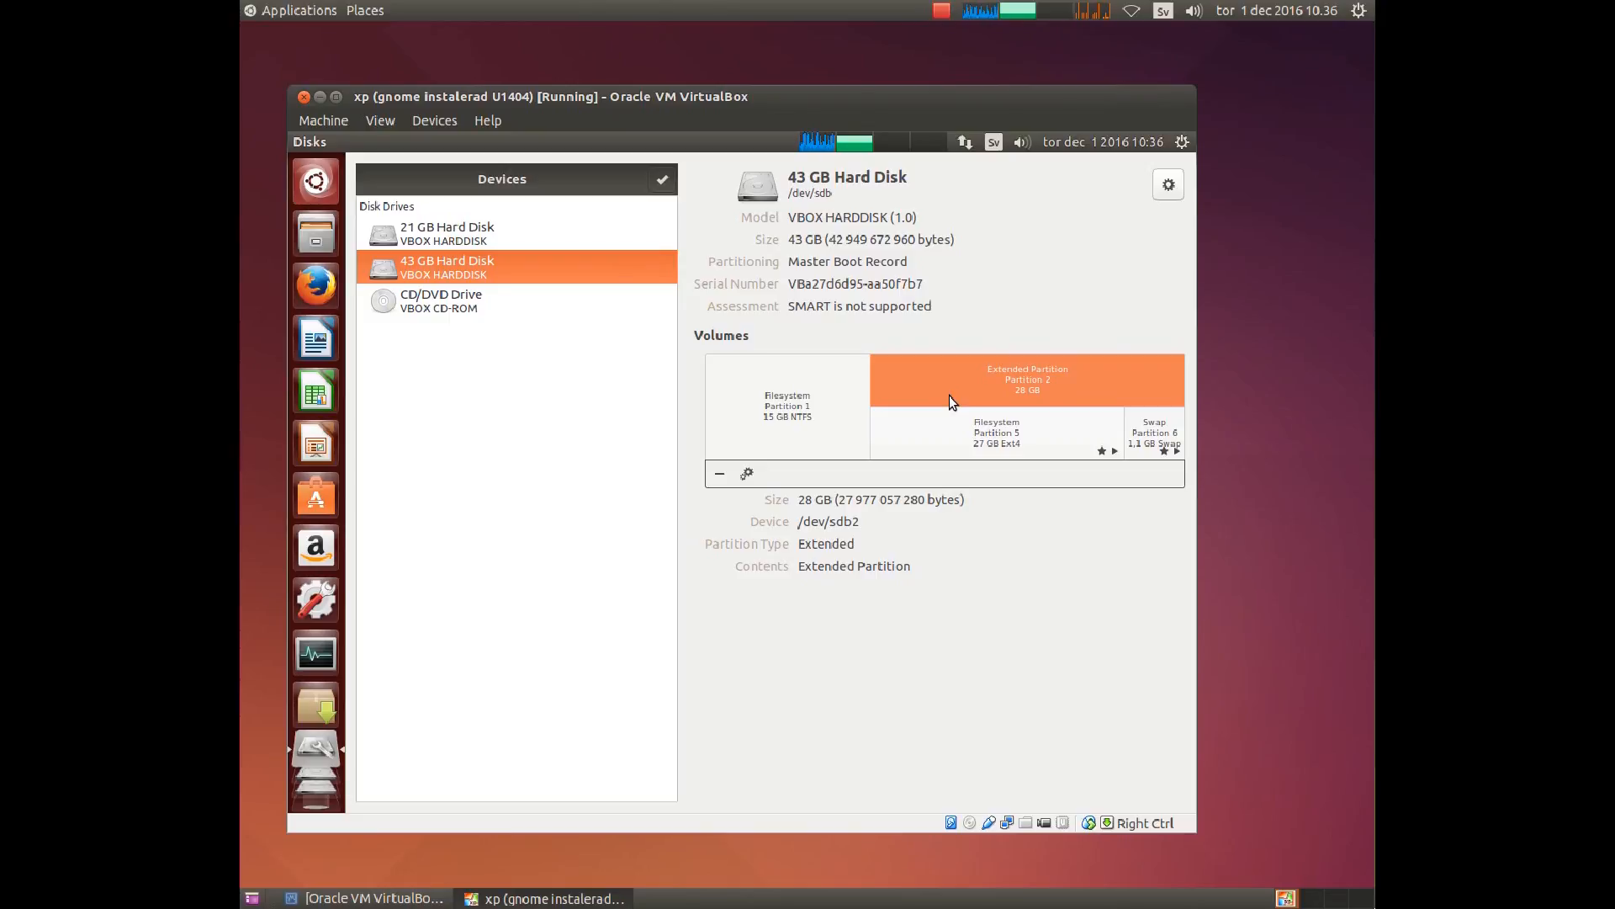
pyautogui.click(947, 439)
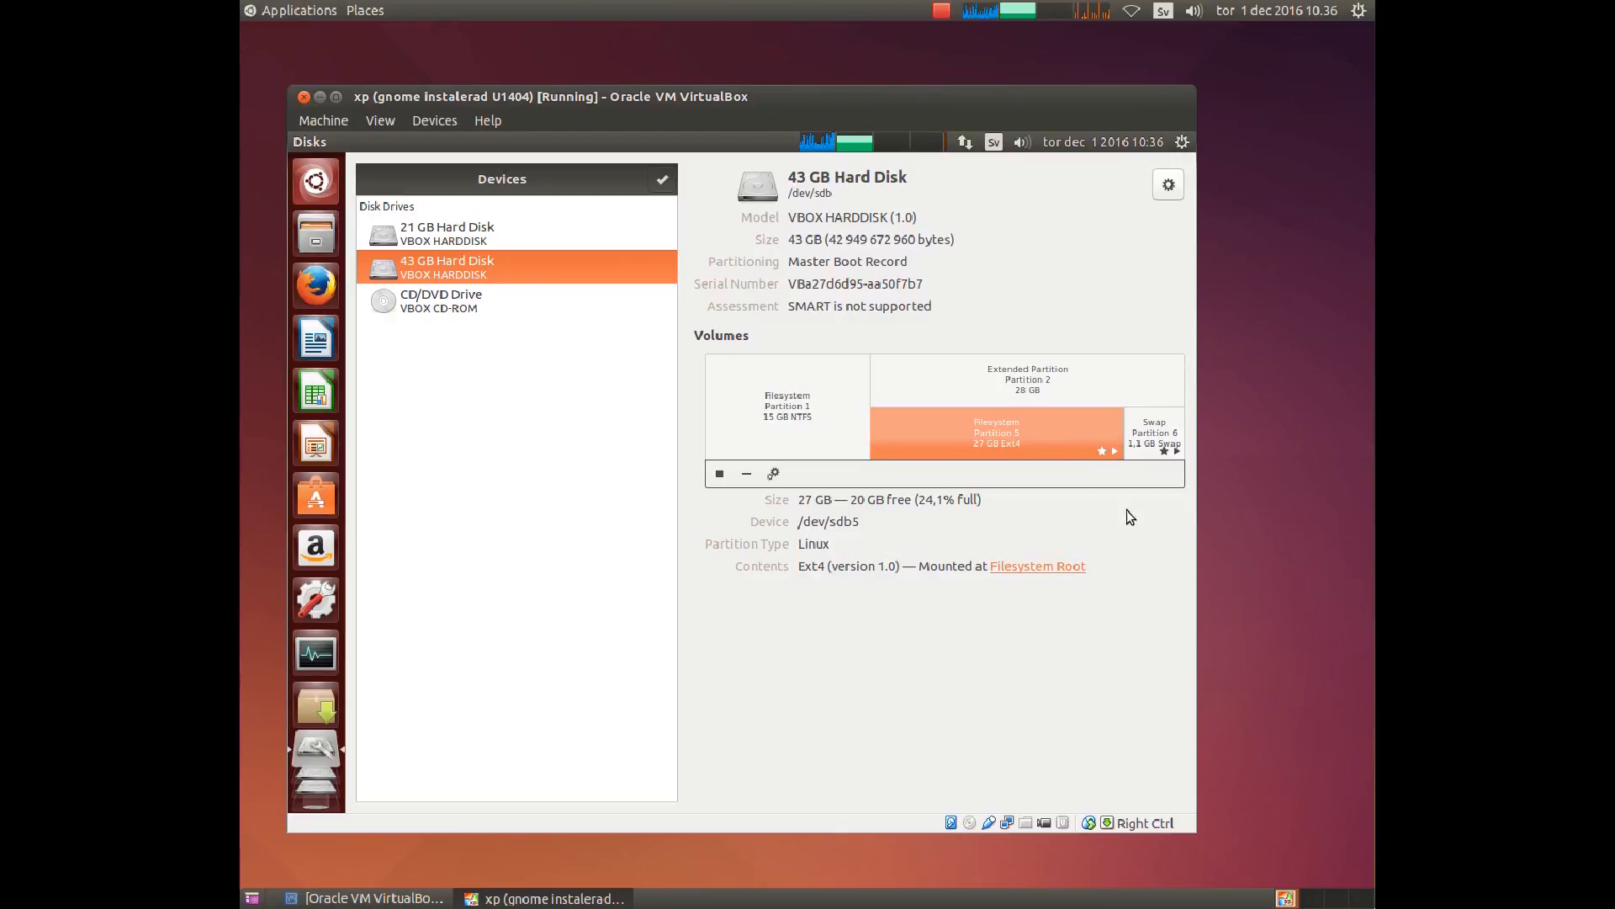
pyautogui.click(1155, 435)
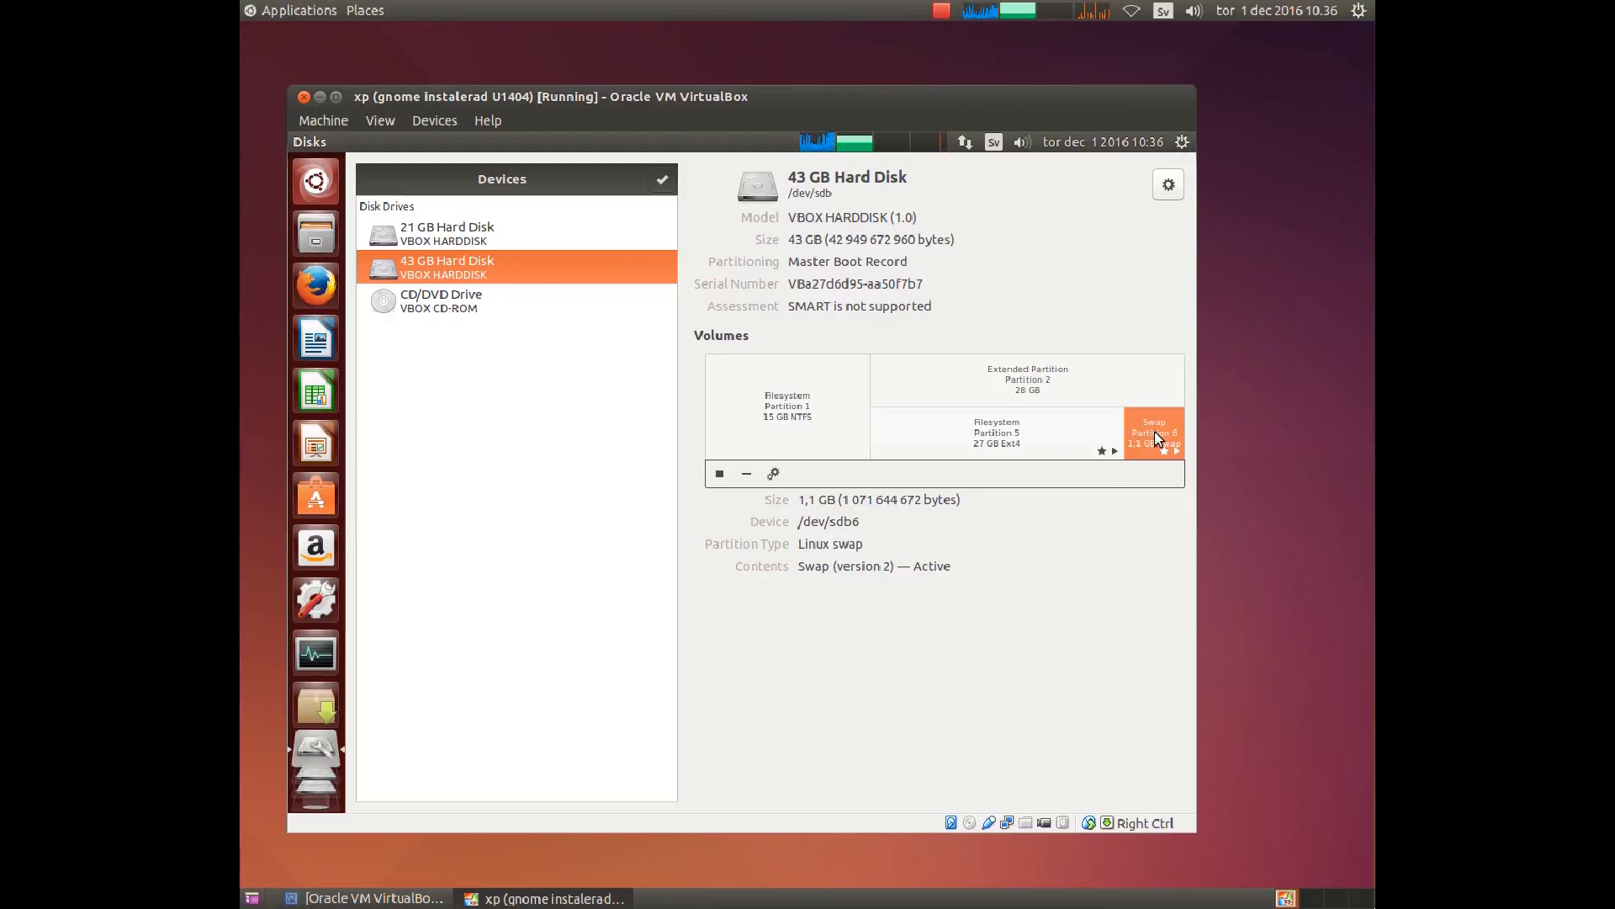